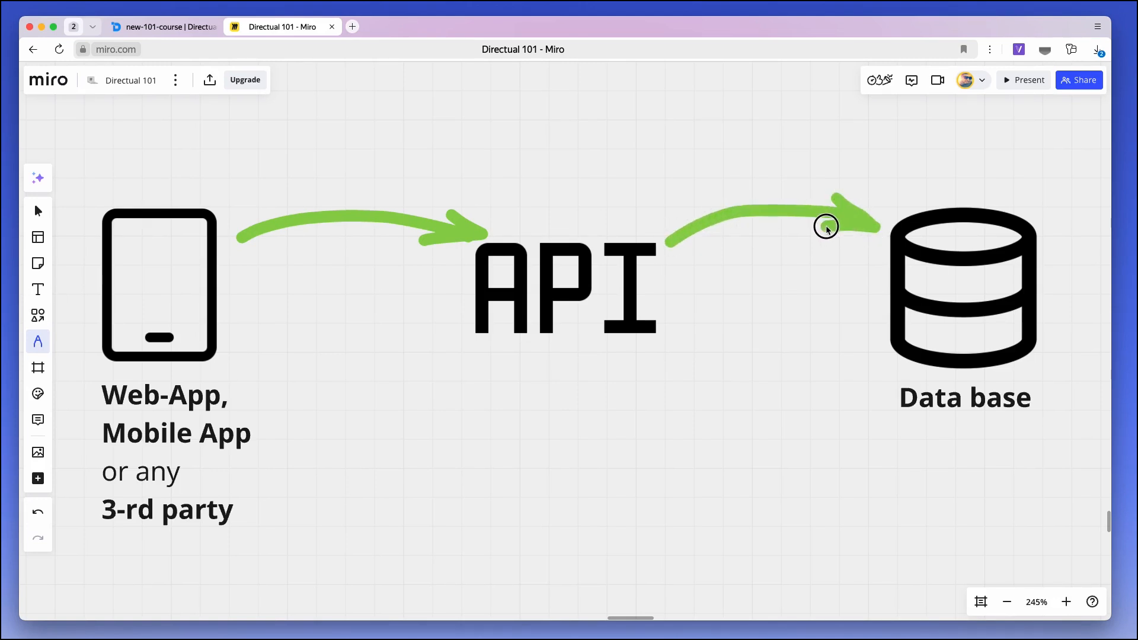
# Step: Draw return strokes from the database back to API and from API back to the web or mobile app
pyautogui.moveTo(875, 348)
pyautogui.mouseDown()
pyautogui.moveTo(715, 367)
pyautogui.moveTo(699, 341)
pyautogui.moveTo(673, 344)
pyautogui.moveTo(688, 379)
pyautogui.mouseUp()
pyautogui.moveTo(461, 334)
pyautogui.mouseDown()
pyautogui.moveTo(407, 347)
pyautogui.moveTo(269, 328)
pyautogui.moveTo(263, 352)
pyautogui.moveTo(255, 325)
pyautogui.moveTo(315, 327)
pyautogui.mouseUp()
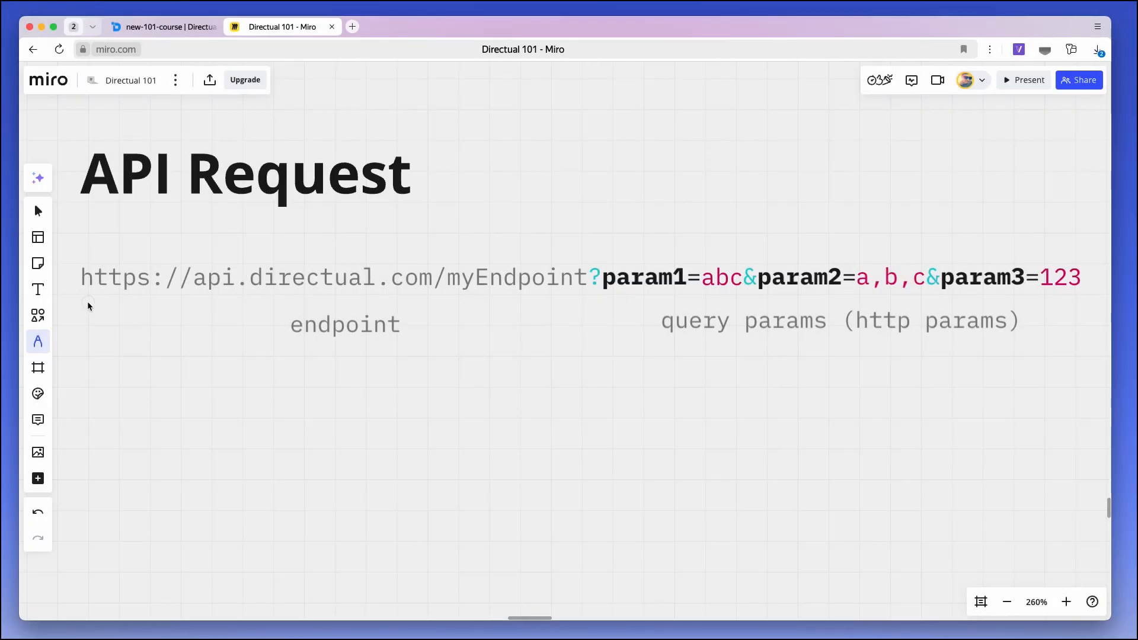
# Step: Underline the endpoint part of the API request URL, its ? and & separators, and the query parameters
pyautogui.moveTo(89, 304); pyautogui.dragTo(595, 306)
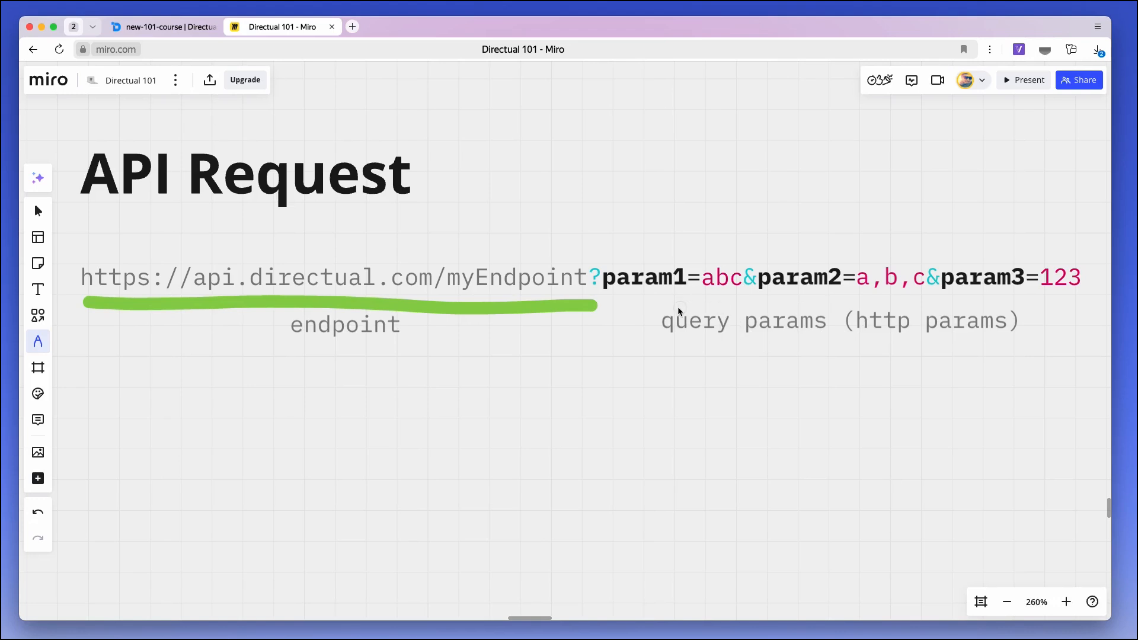
pyautogui.moveTo(583, 304); pyautogui.dragTo(612, 305)
pyautogui.moveTo(737, 305); pyautogui.dragTo(765, 306)
pyautogui.moveTo(919, 304); pyautogui.dragTo(955, 303)
pyautogui.moveTo(611, 300); pyautogui.dragTo(1082, 302)
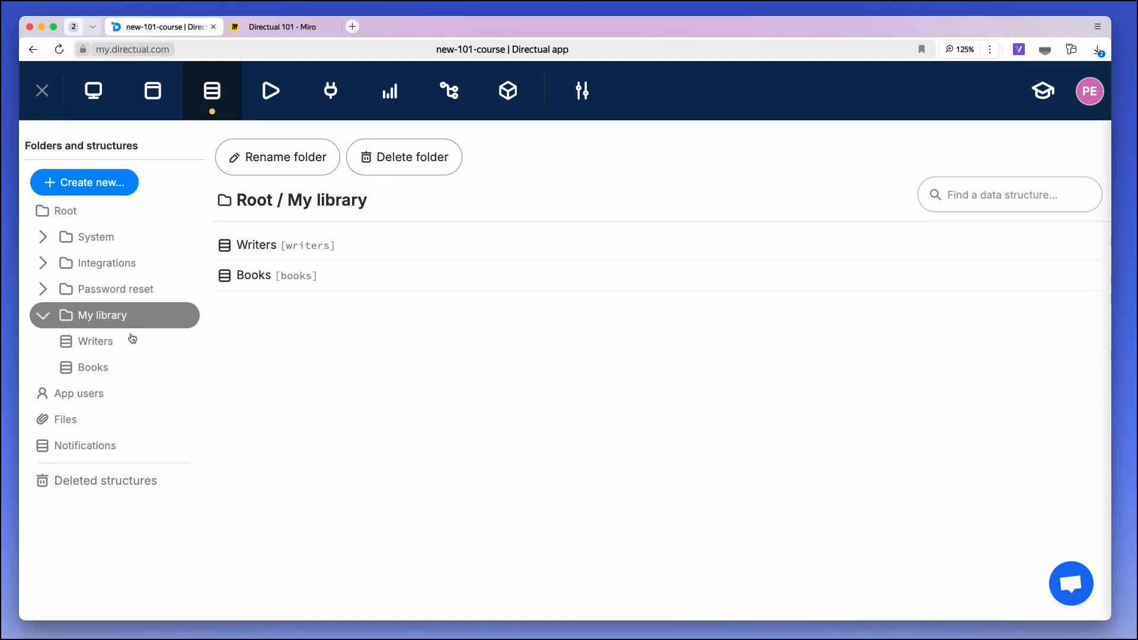
# Step: View the Books structure in Directual, and start a new API endpoint based on Books [books]
pyautogui.click(122, 372)
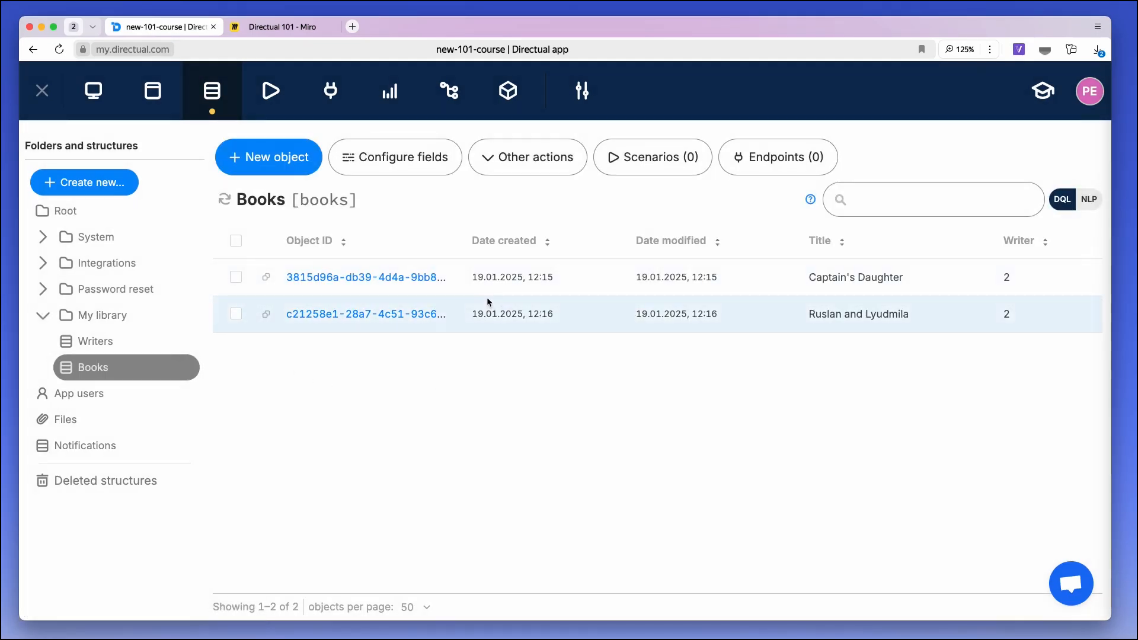
pyautogui.click(335, 94)
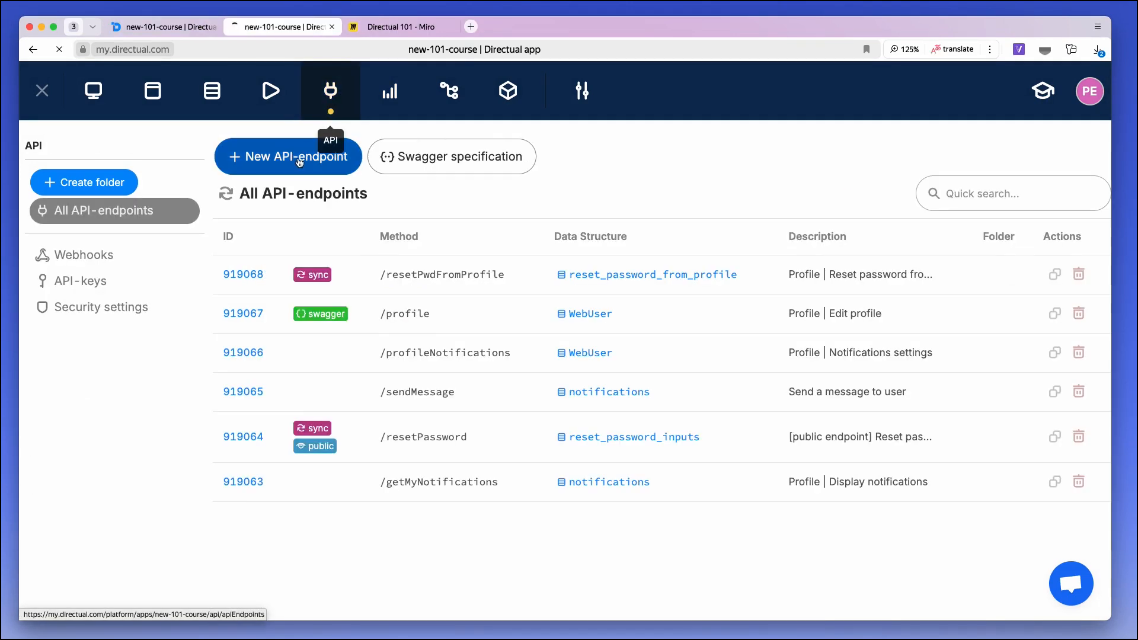
pyautogui.click(294, 161)
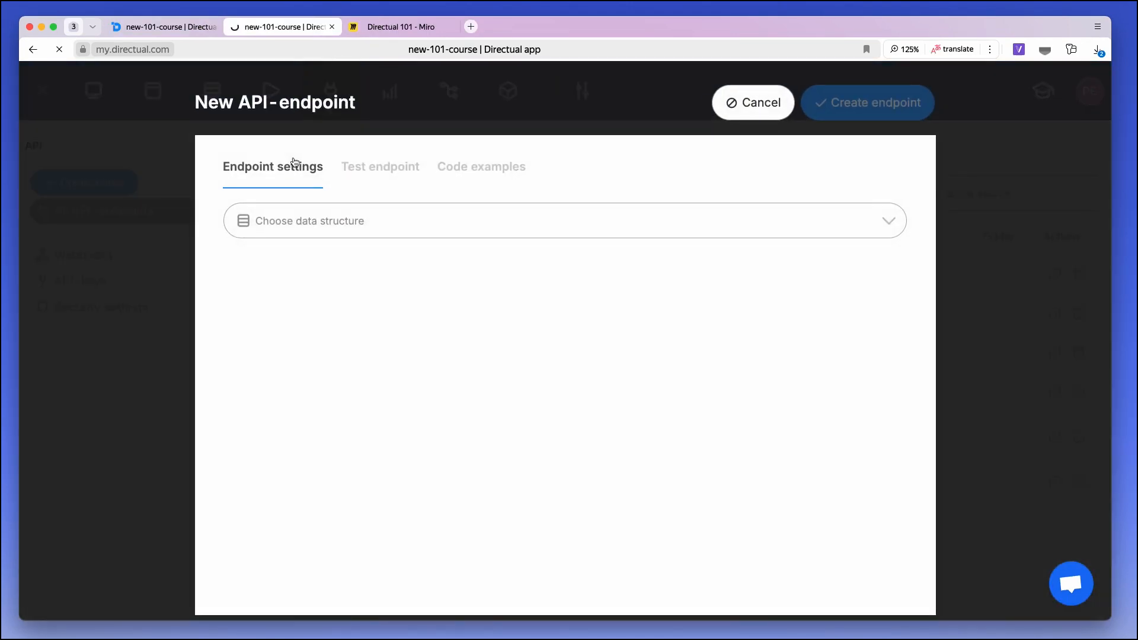
pyautogui.click(370, 227)
pyautogui.click(350, 253)
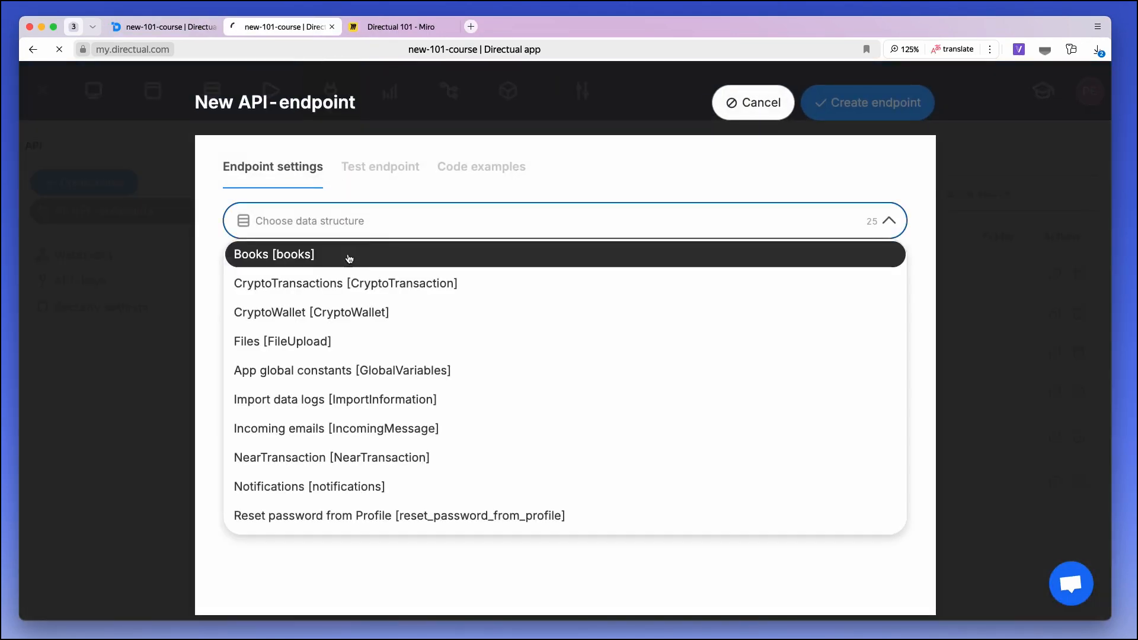
# Step: Name the endpoint myBooks, describe it as "My first endpoint | getting and posting books info", and make it accessible for Everybody (public endpoint)
pyautogui.click(578, 275)
pyautogui.write('myBooks')
pyautogui.press('Tab')
pyautogui.write('My first endpoint | getting and posting books info')
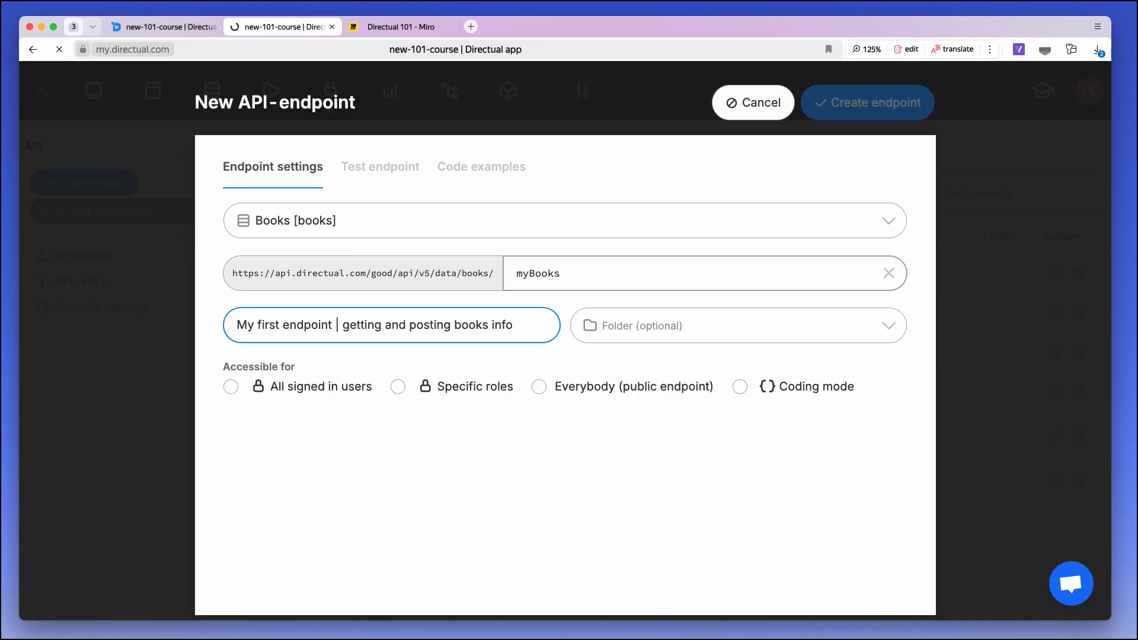
pyautogui.click(600, 392)
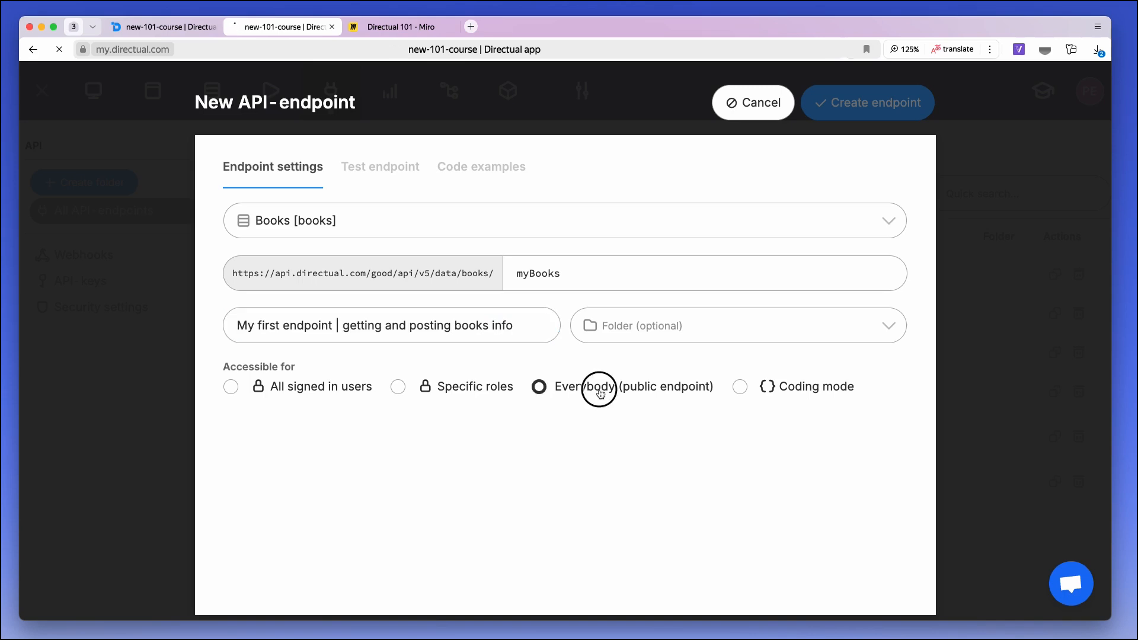
# Step: Make the Title field readable in GET requests besides id, and create the endpoint
pyautogui.scroll(-6, 571, 375)
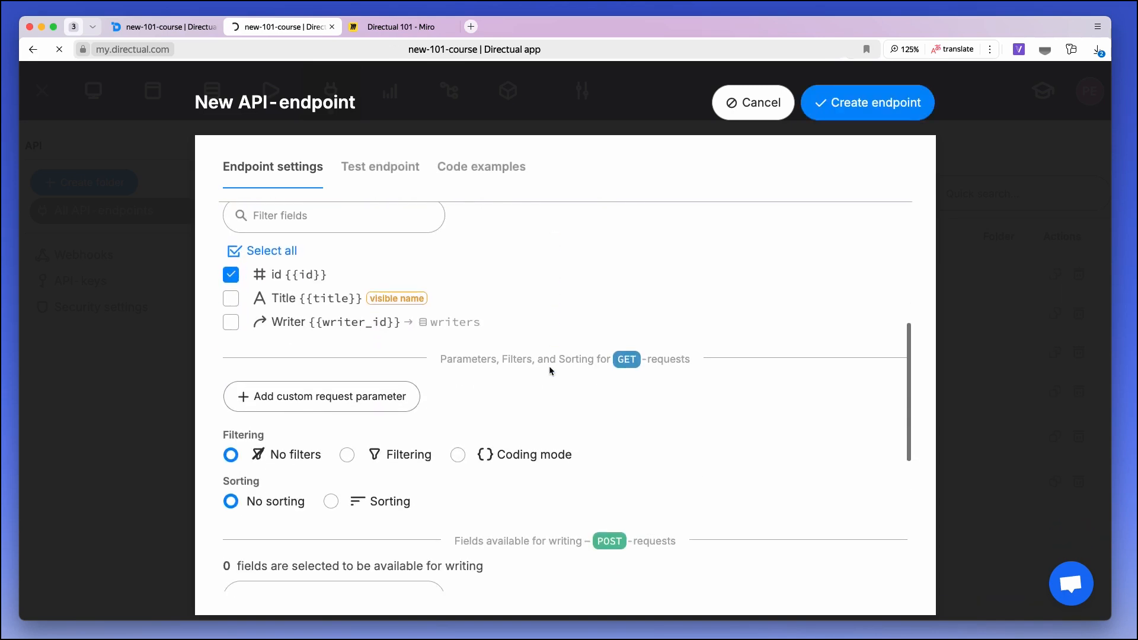
pyautogui.click(234, 301)
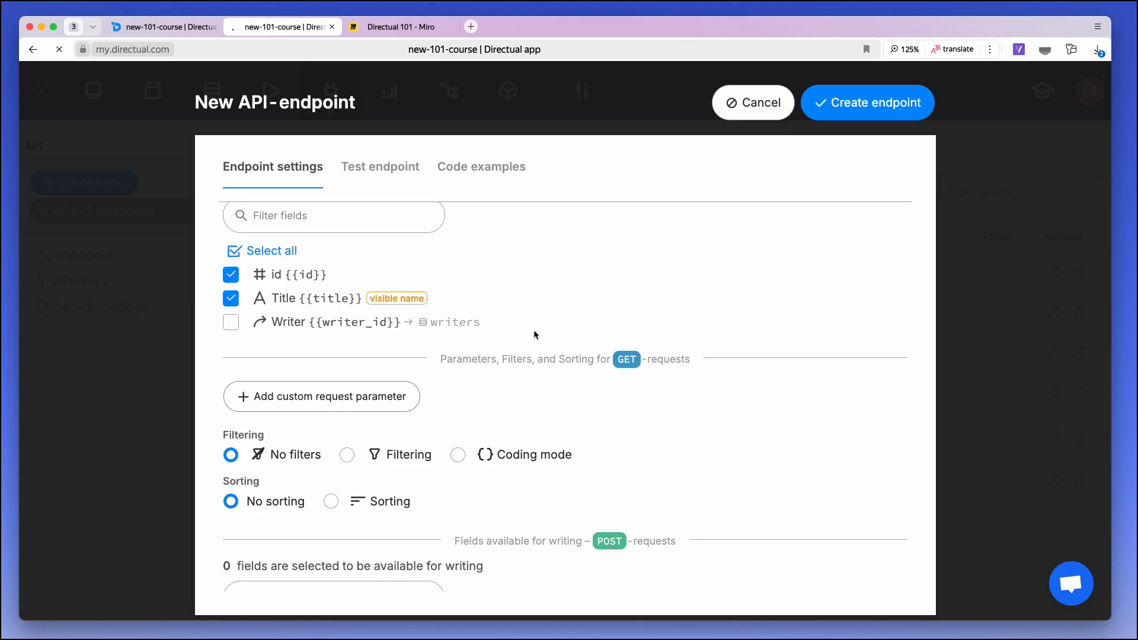
pyautogui.scroll(-2, 527, 330)
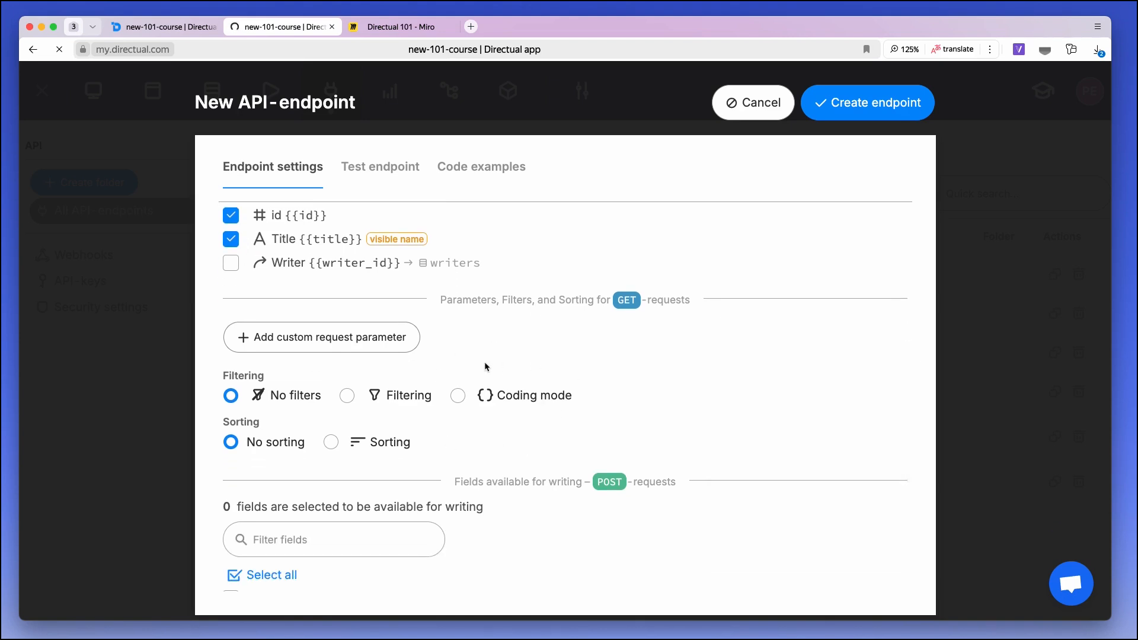
pyautogui.scroll(-5, 485, 362)
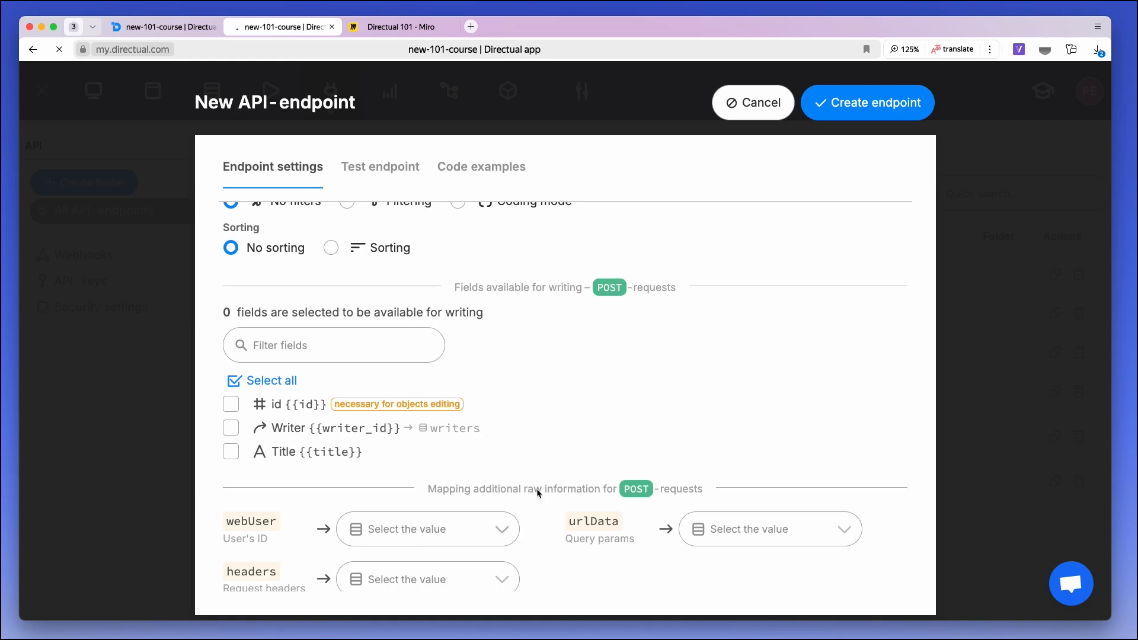
pyautogui.scroll(-3, 498, 403)
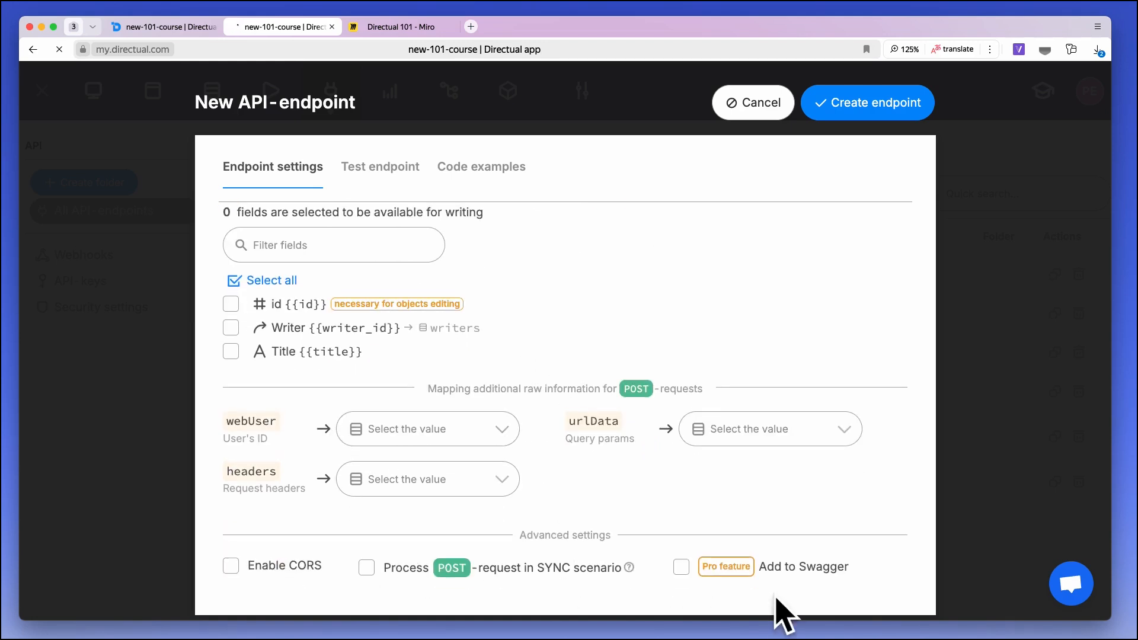
pyautogui.scroll(10, 550, 396)
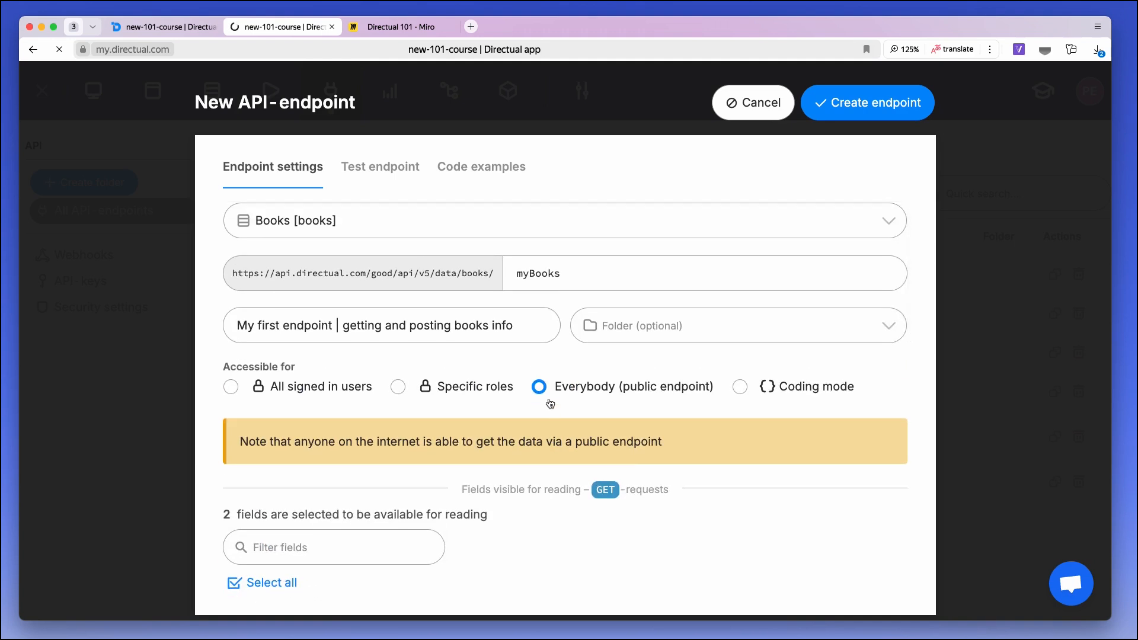
pyautogui.click(839, 112)
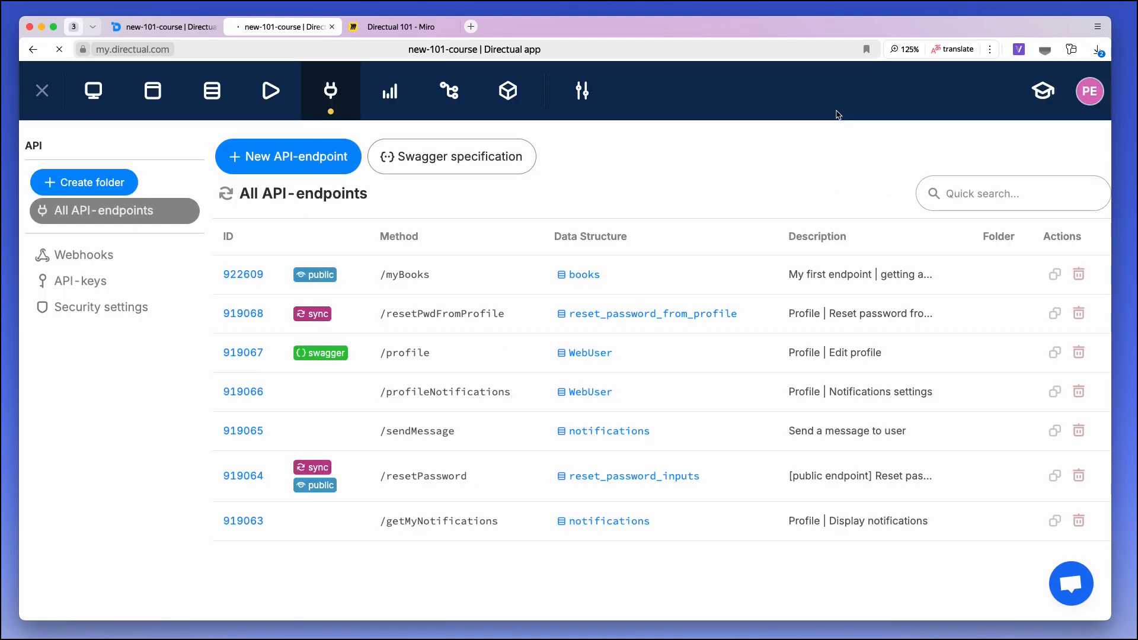
# Step: Test the myBooks endpoint with a GET request and expand both payload items in the response
pyautogui.click(243, 274)
pyautogui.click(379, 167)
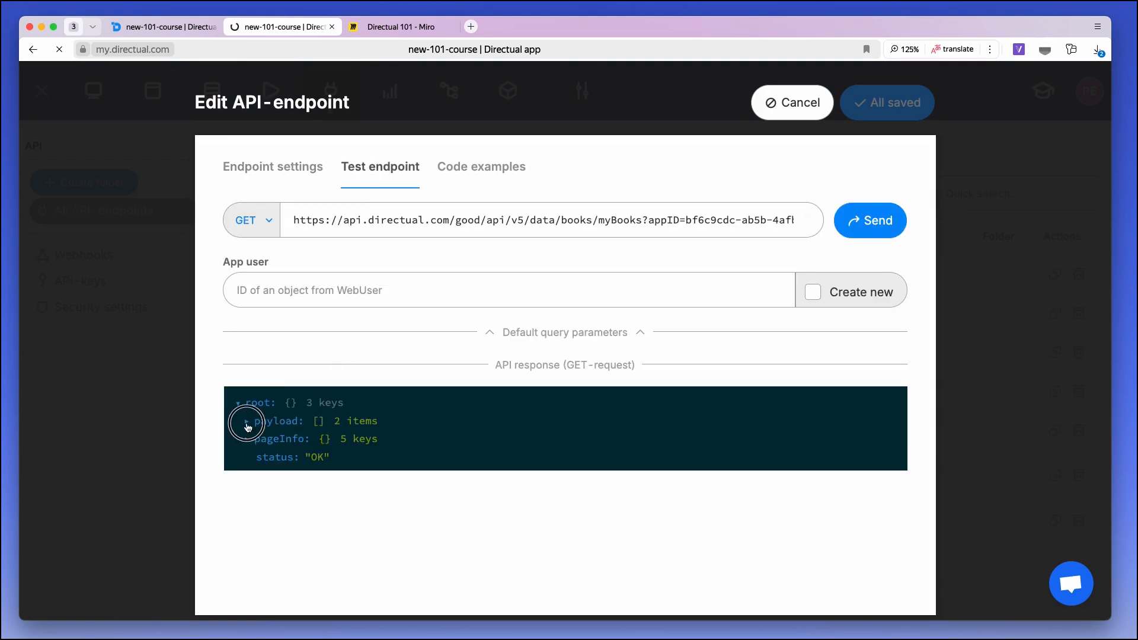
pyautogui.click(248, 424)
pyautogui.click(256, 439)
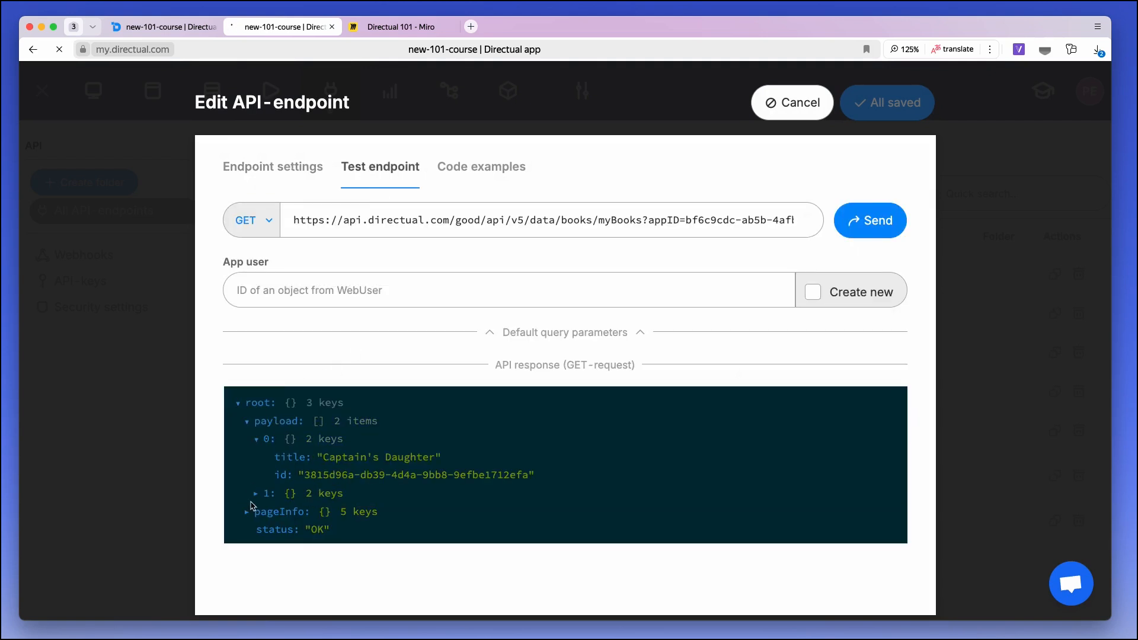
pyautogui.click(255, 493)
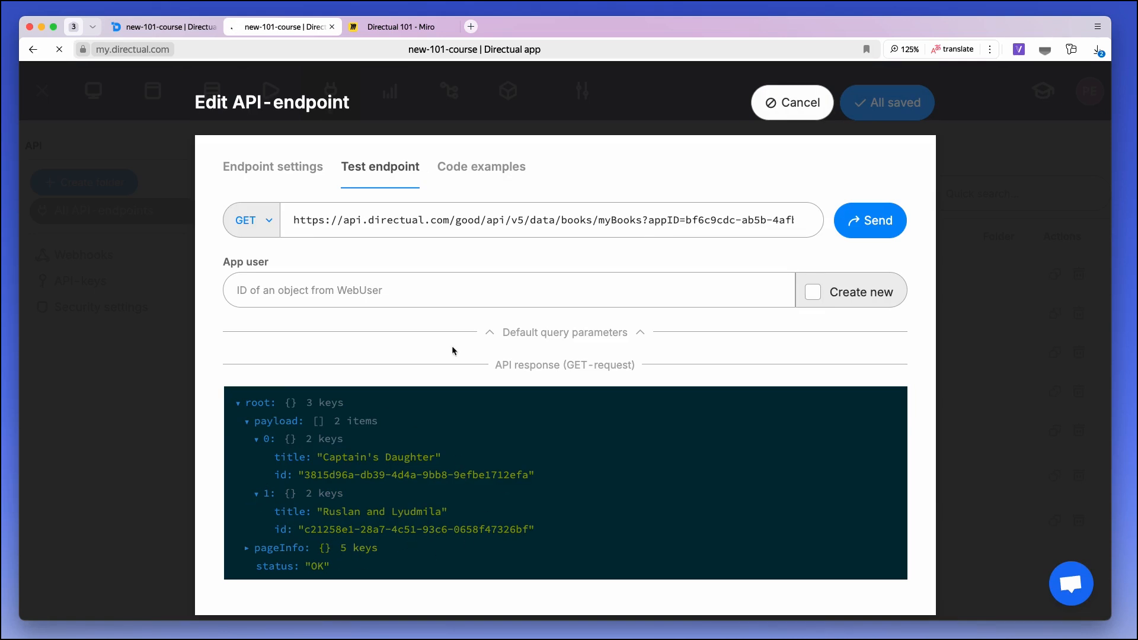
# Step: Add the linked Writer field with its Last name and First name to the fields readable in GET requests
pyautogui.click(264, 167)
pyautogui.scroll(-5, 350, 368)
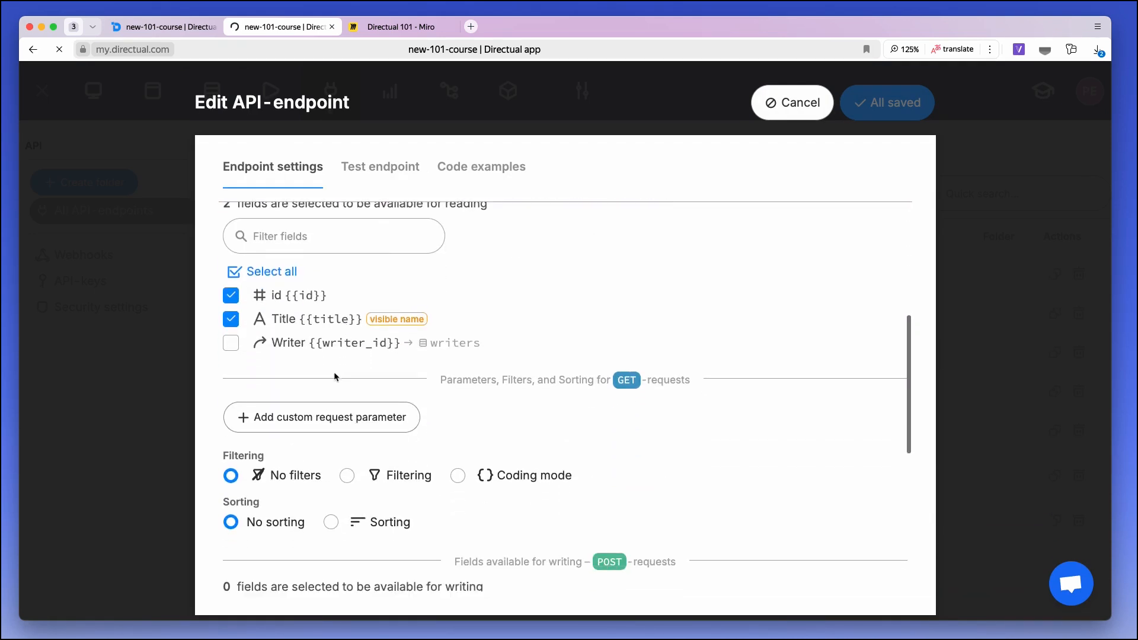
pyautogui.scroll(-1, 335, 377)
pyautogui.click(231, 308)
pyautogui.click(265, 309)
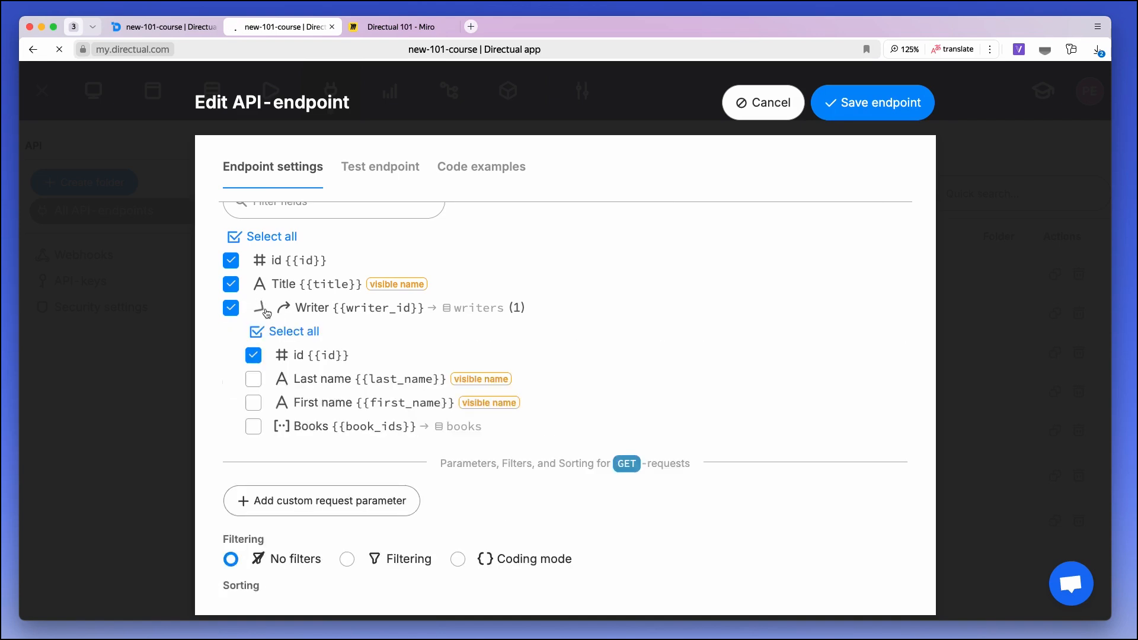
pyautogui.click(253, 379)
pyautogui.click(256, 404)
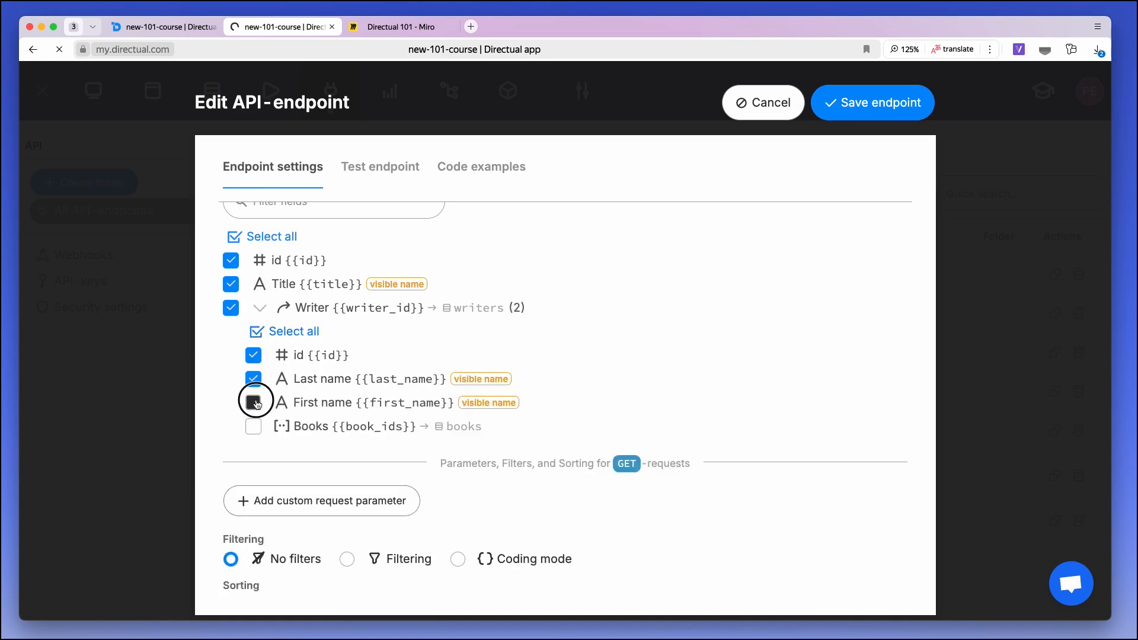
pyautogui.scroll(3, 417, 364)
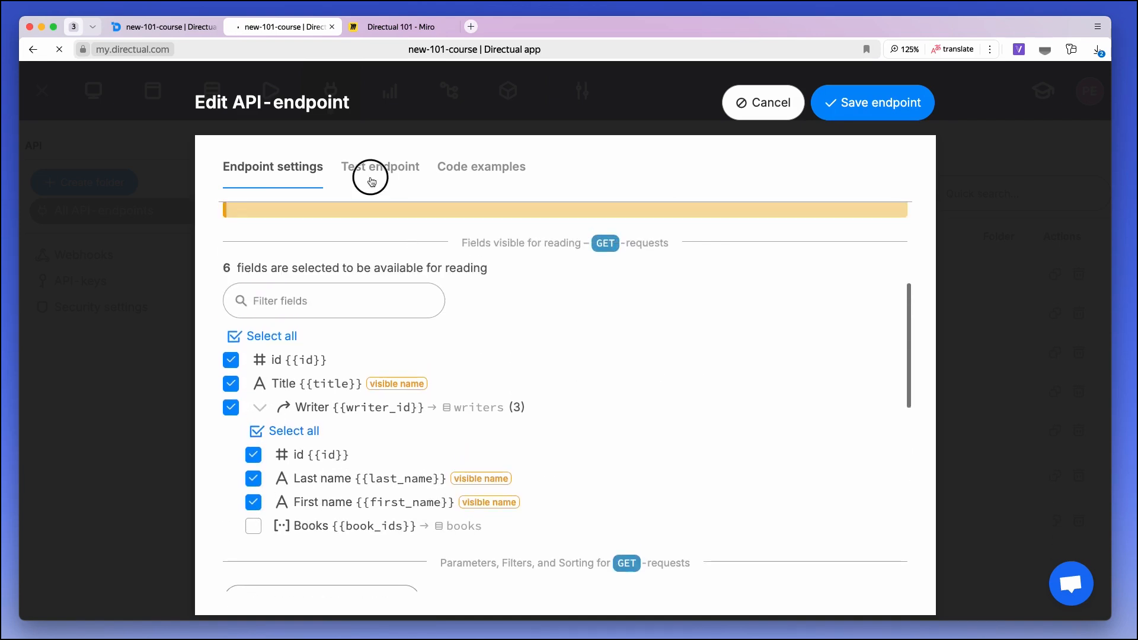
# Step: Save and retest the myBooks endpoint, expanding the first payload item and its writer_id to examine the writer's data
pyautogui.click(372, 181)
pyautogui.click(248, 422)
pyautogui.click(254, 439)
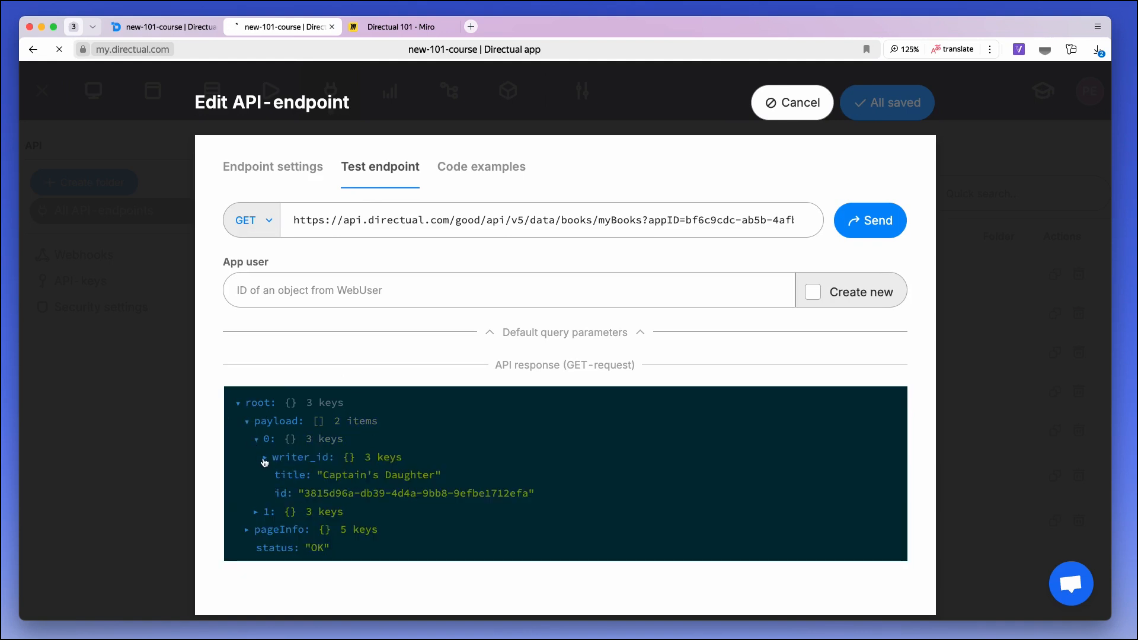
pyautogui.click(265, 460)
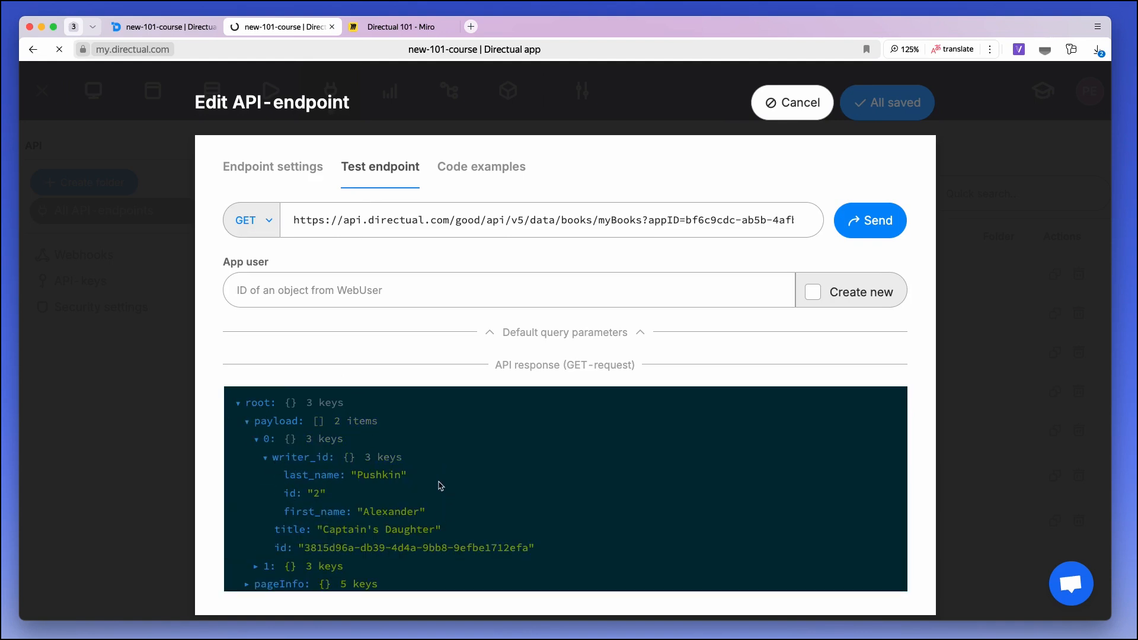
pyautogui.click(265, 463)
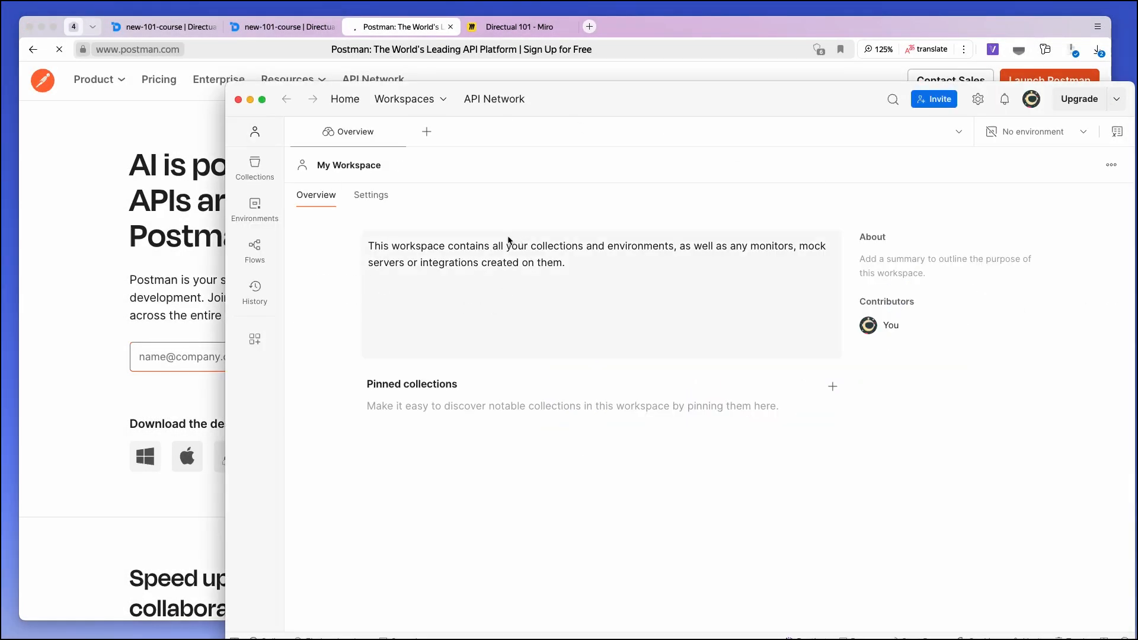
# Step: Reopen the myBooks endpoint's test view in Directual and copy its GET request URL
pyautogui.click(284, 27)
pyautogui.click(284, 27)
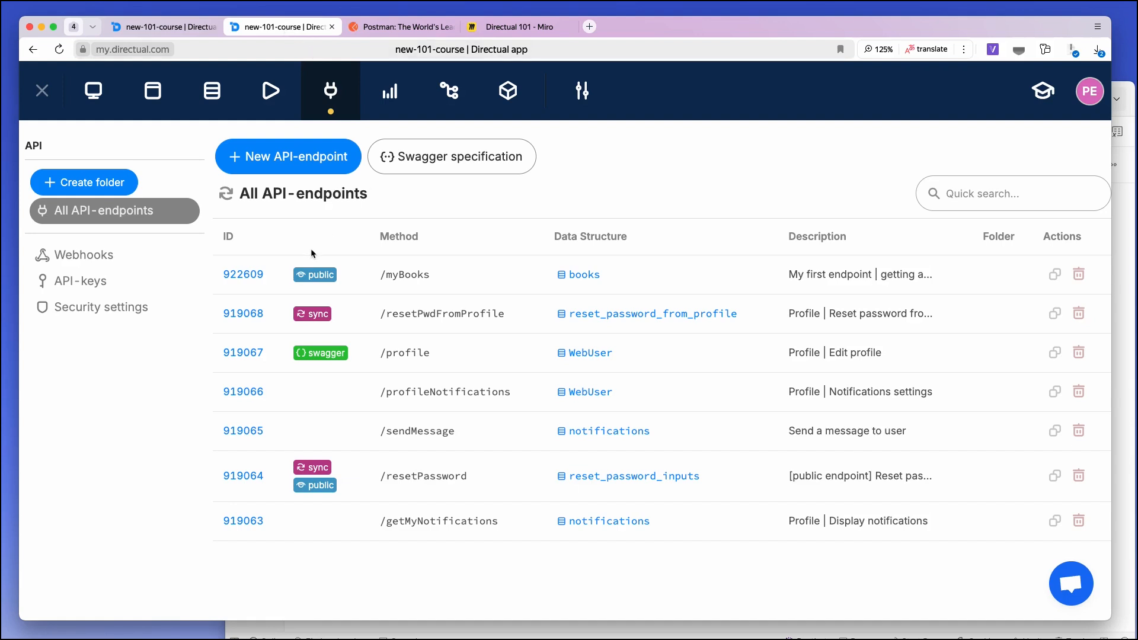
pyautogui.click(247, 273)
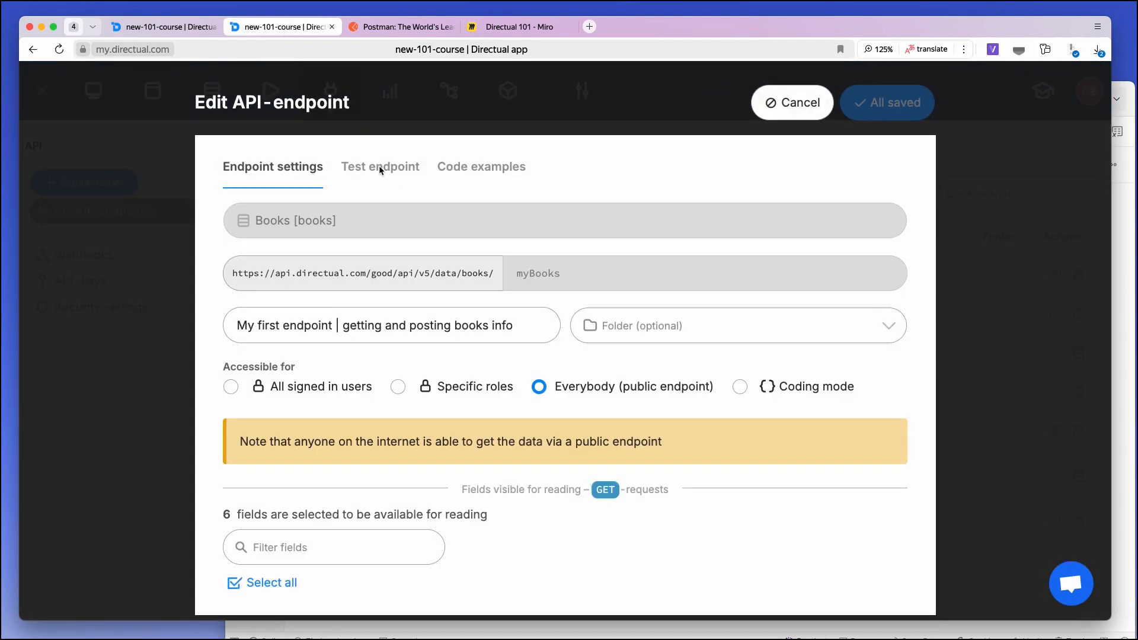
pyautogui.click(380, 167)
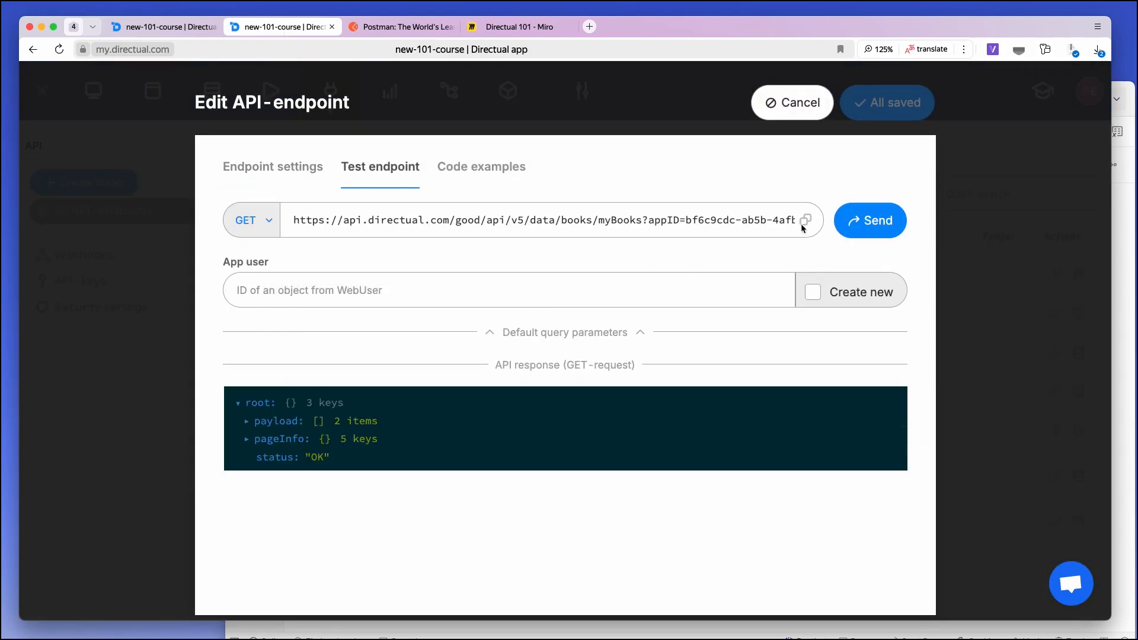
pyautogui.click(806, 221)
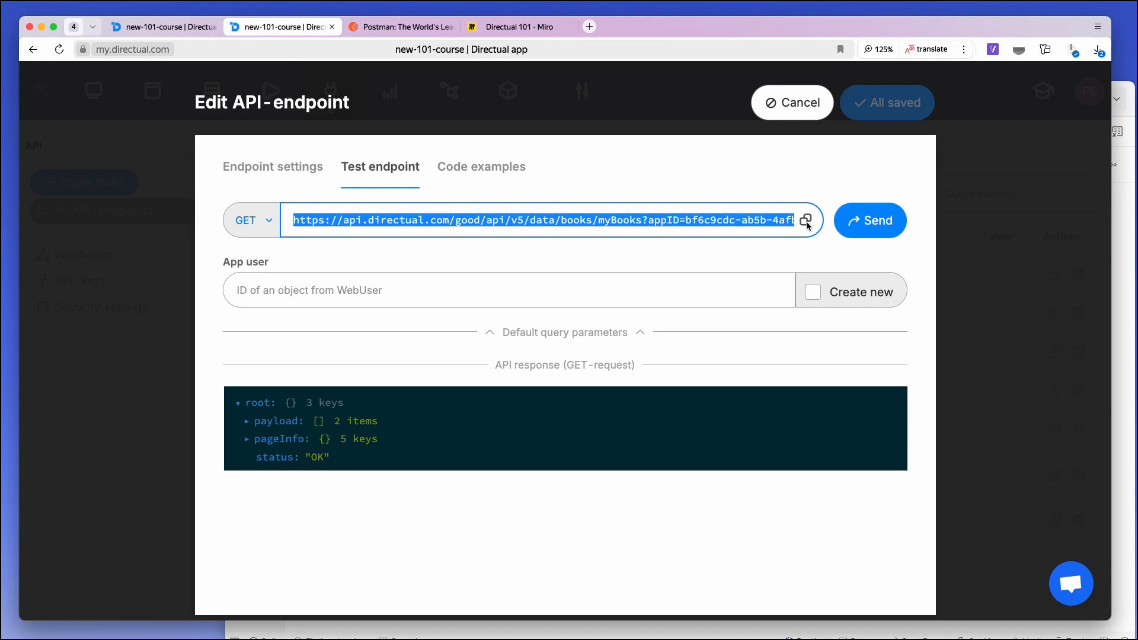
# Step: Switch to Postman, create a new GET request with the copied myBooks URL, and send it
pyautogui.press('super+Tab')
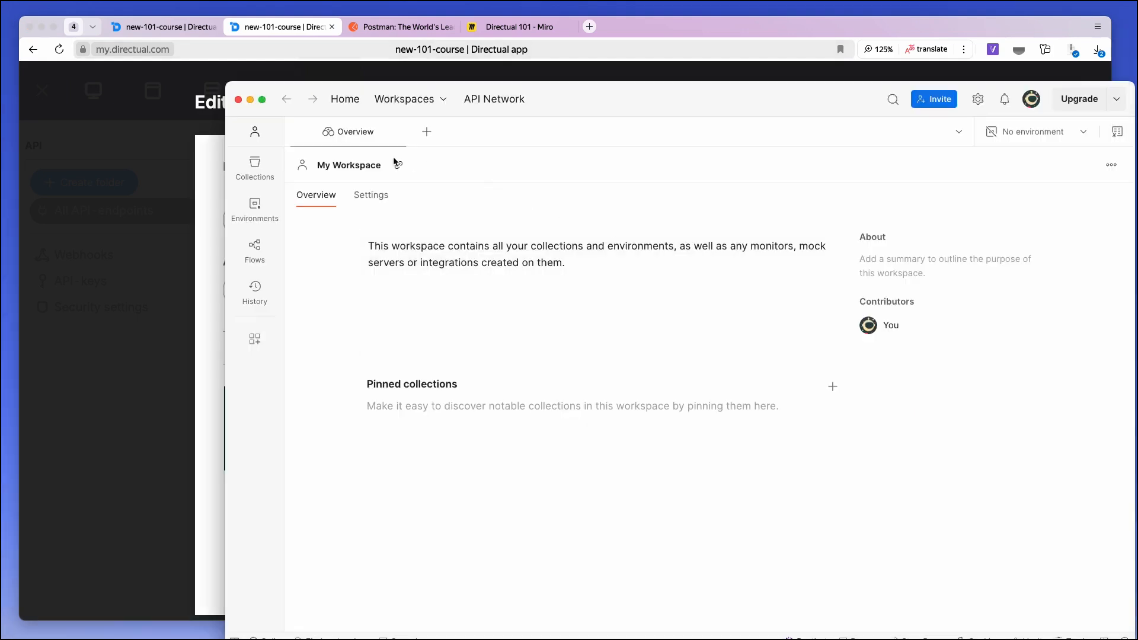
pyautogui.click(427, 131)
pyautogui.click(431, 202)
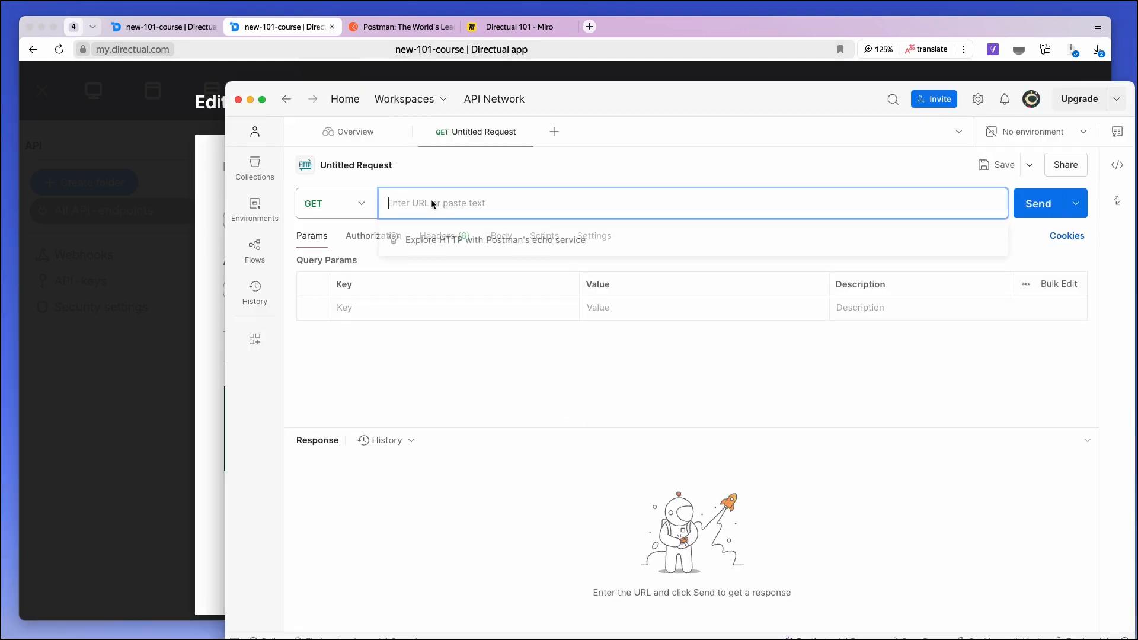
pyautogui.press('super+v')
pyautogui.click(1025, 206)
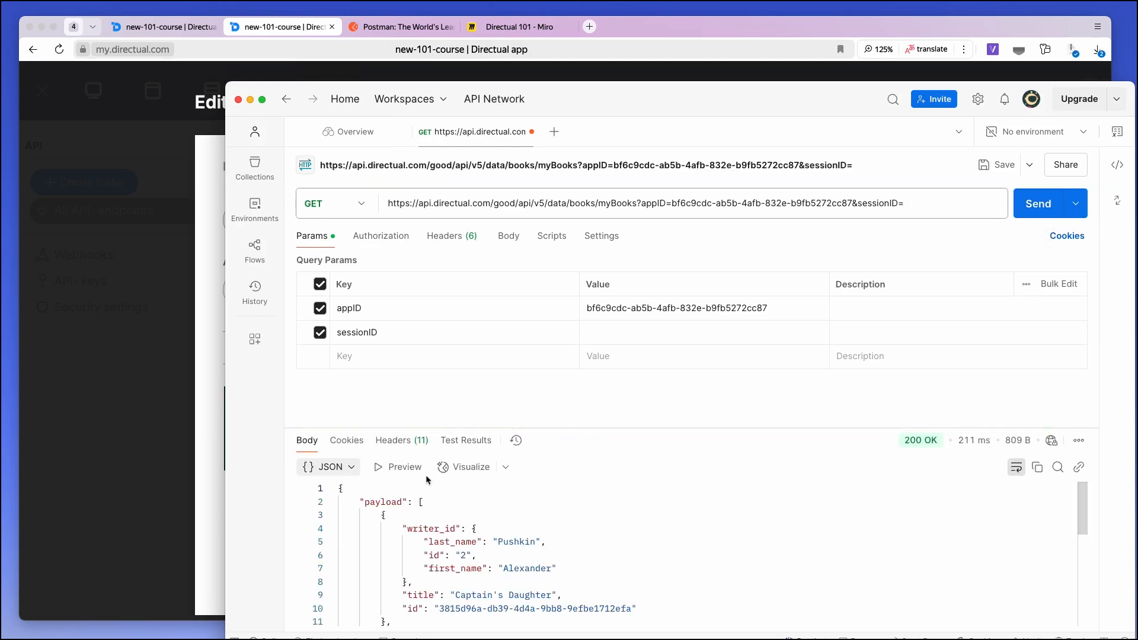
# Step: Enlarge the response area to examine the full JSON body, and return to the endpoint test in Directual
pyautogui.moveTo(467, 429); pyautogui.dragTo(459, 348)
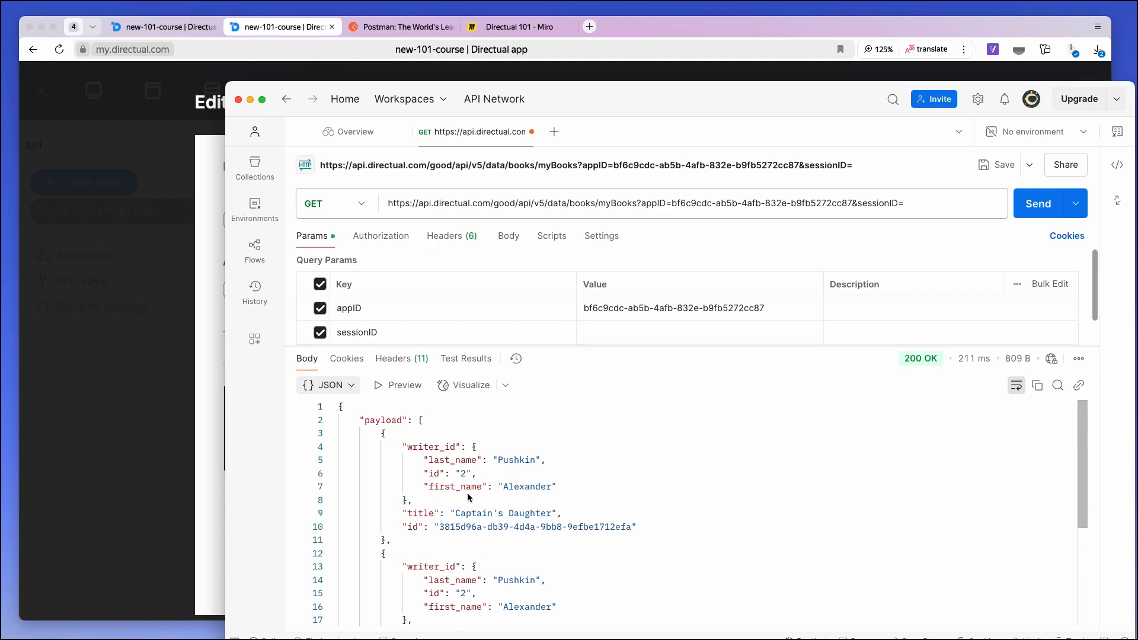
pyautogui.scroll(-5, 468, 497)
pyautogui.scroll(5, 468, 496)
pyautogui.click(275, 33)
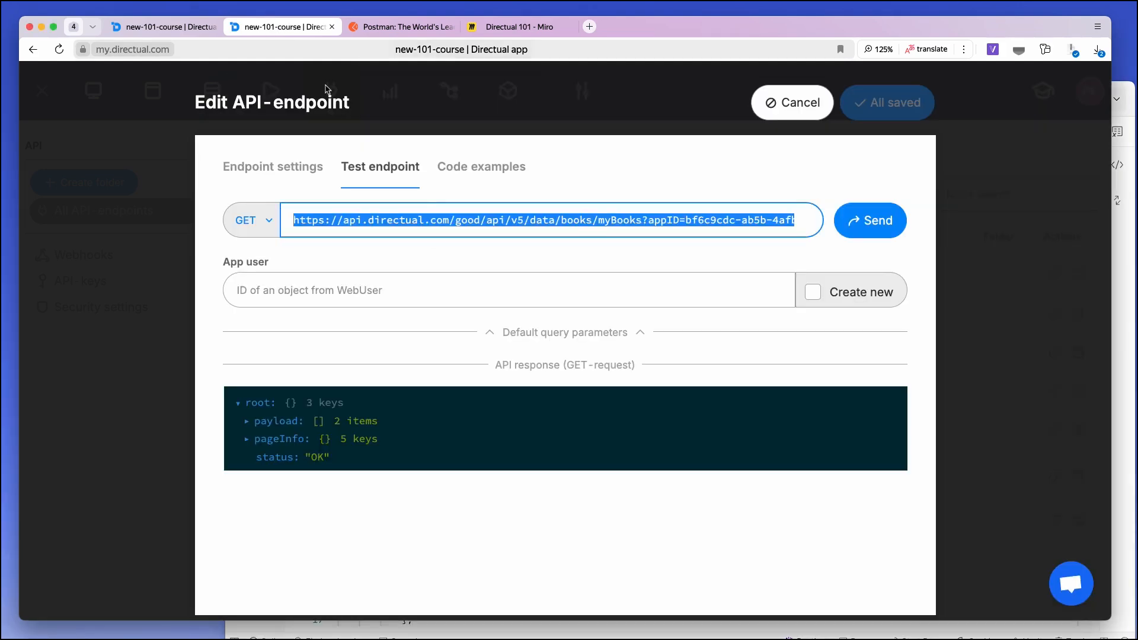
# Step: Make the writer's linked Books, including their id and Title, readable through myBooks GET requests and save the endpoint
pyautogui.click(282, 169)
pyautogui.scroll(-5, 297, 365)
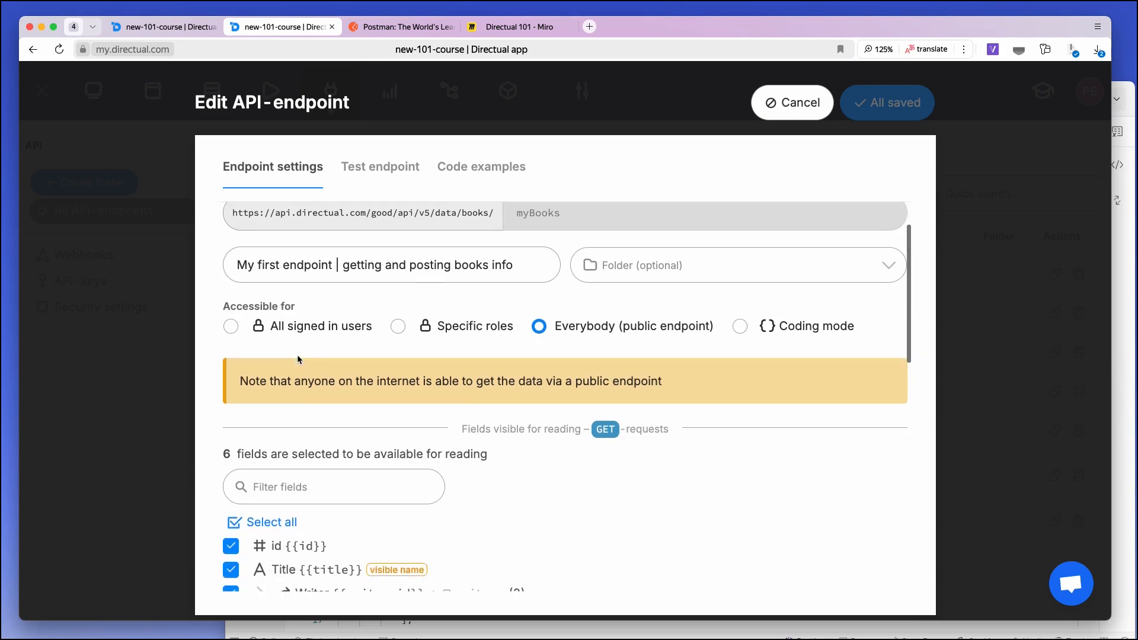
pyautogui.click(259, 355)
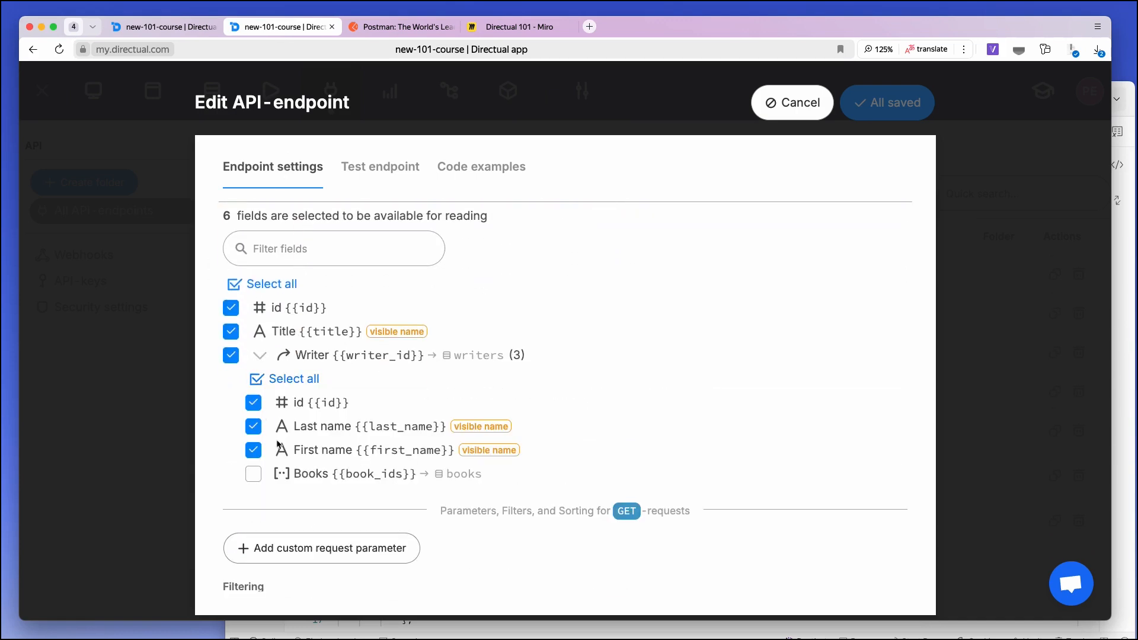
pyautogui.click(289, 480)
pyautogui.click(283, 475)
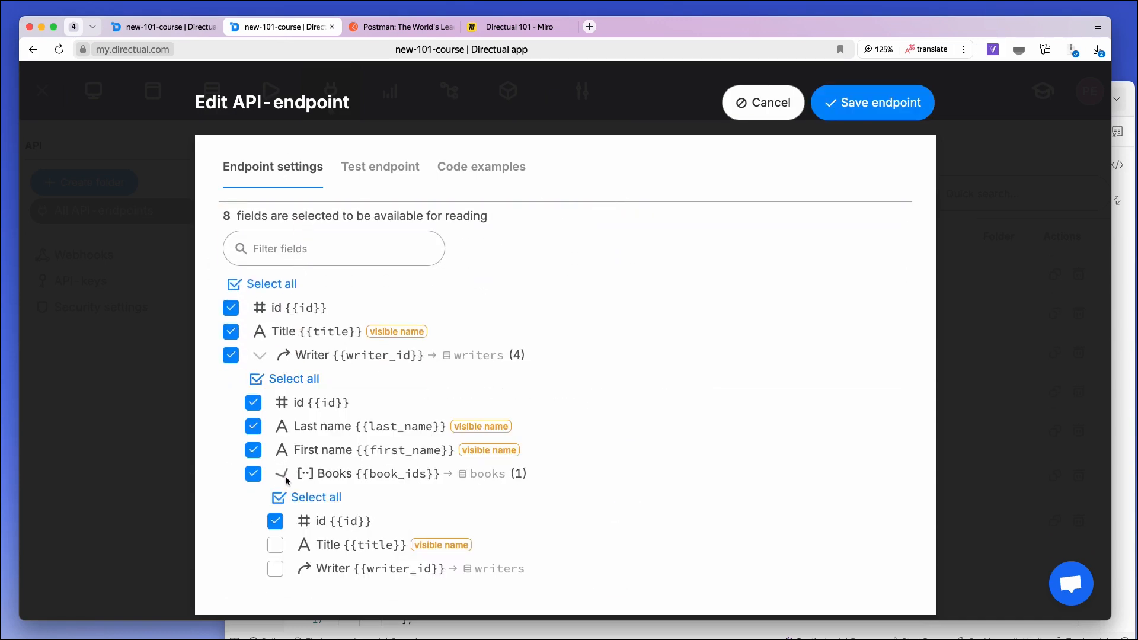
pyautogui.click(276, 545)
pyautogui.scroll(5, 747, 235)
pyautogui.click(865, 110)
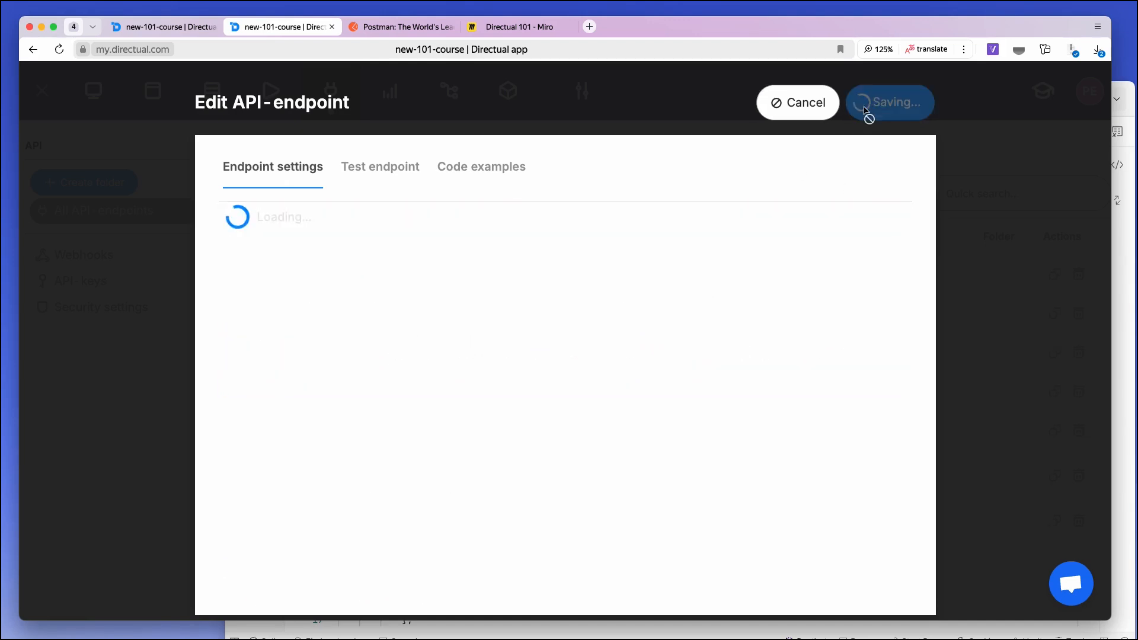
# Step: Switch to Postman, resend the myBooks GET request to examine each writer's nested books, and return to Directual
pyautogui.press('super+Tab')
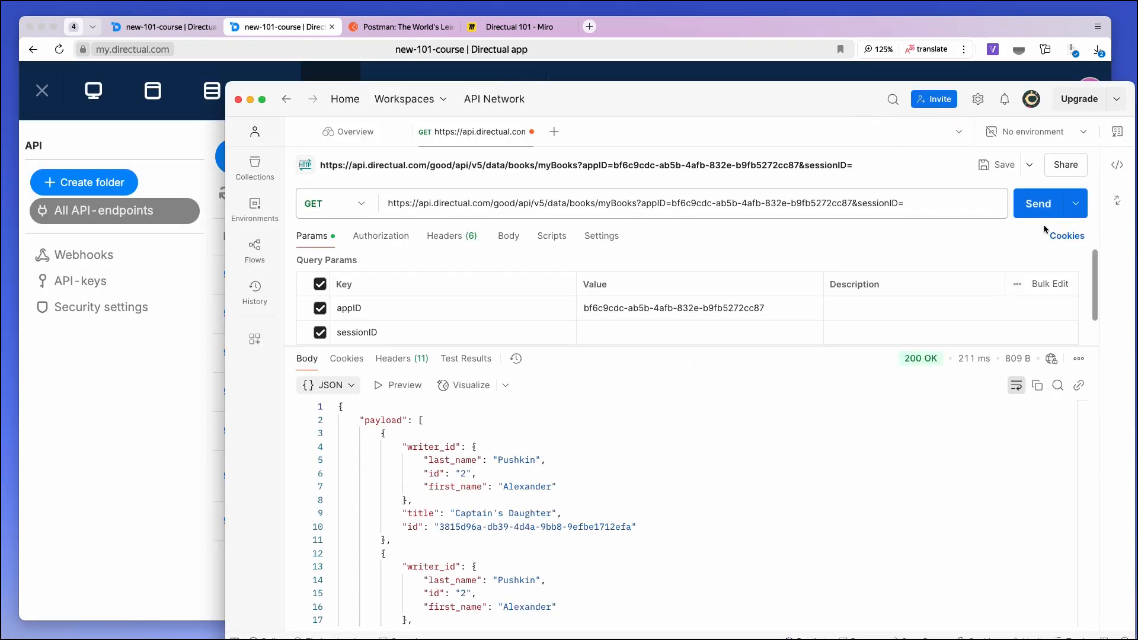
pyautogui.click(1036, 207)
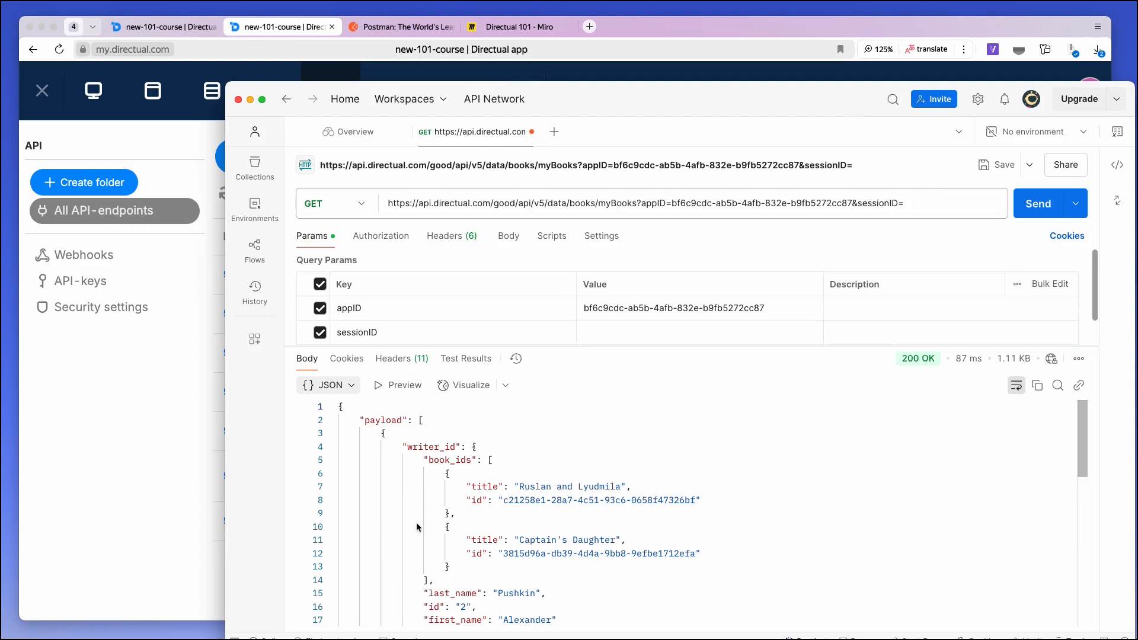
pyautogui.press('super+Tab')
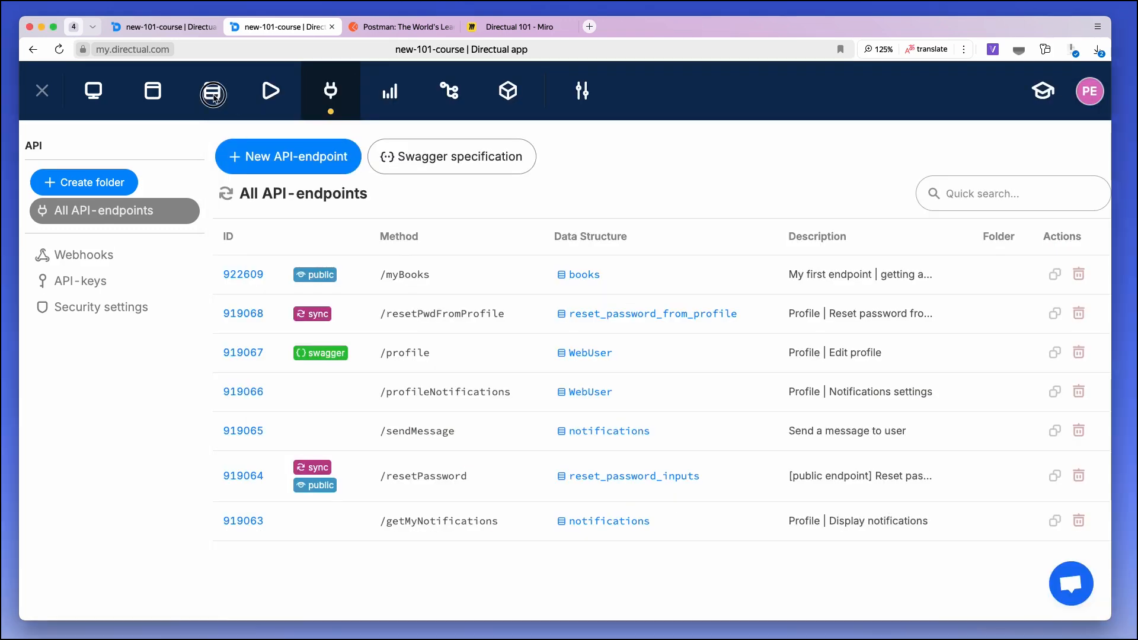
# Step: Open the Books data structure in My library and open its myBooks endpoint for editing
pyautogui.click(213, 95)
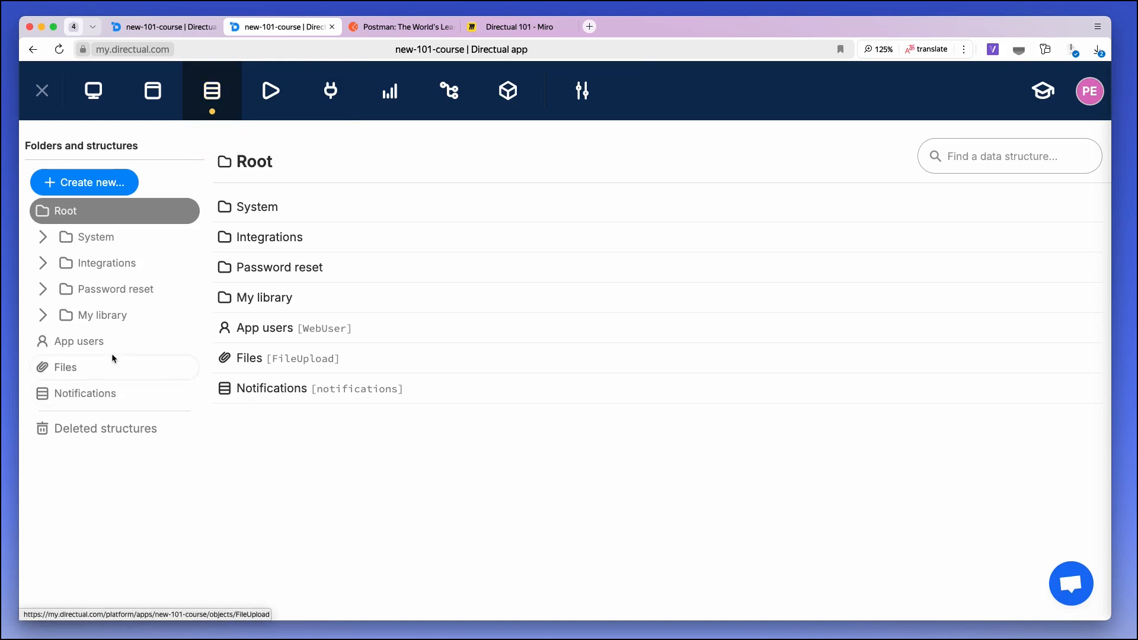
pyautogui.click(109, 314)
pyautogui.click(122, 369)
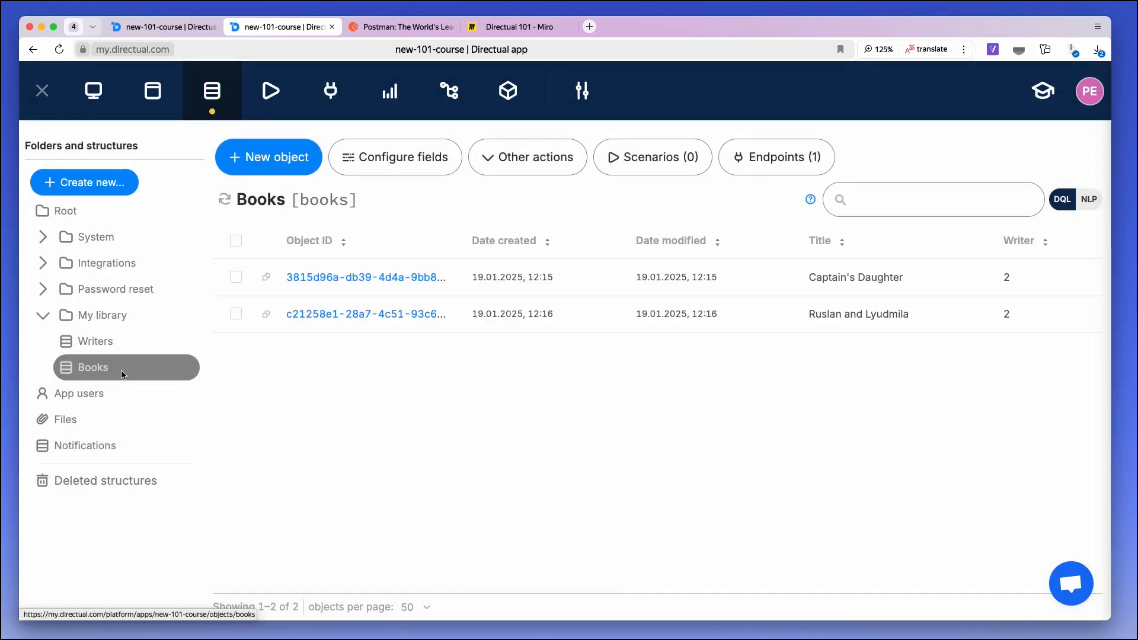
pyautogui.click(779, 166)
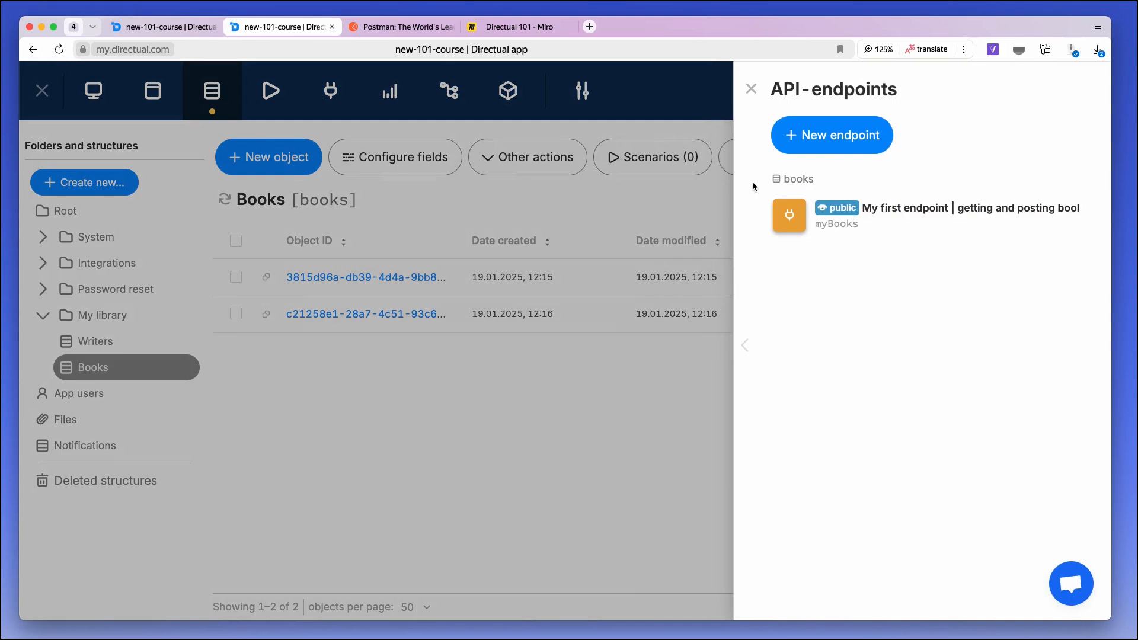
pyautogui.click(890, 222)
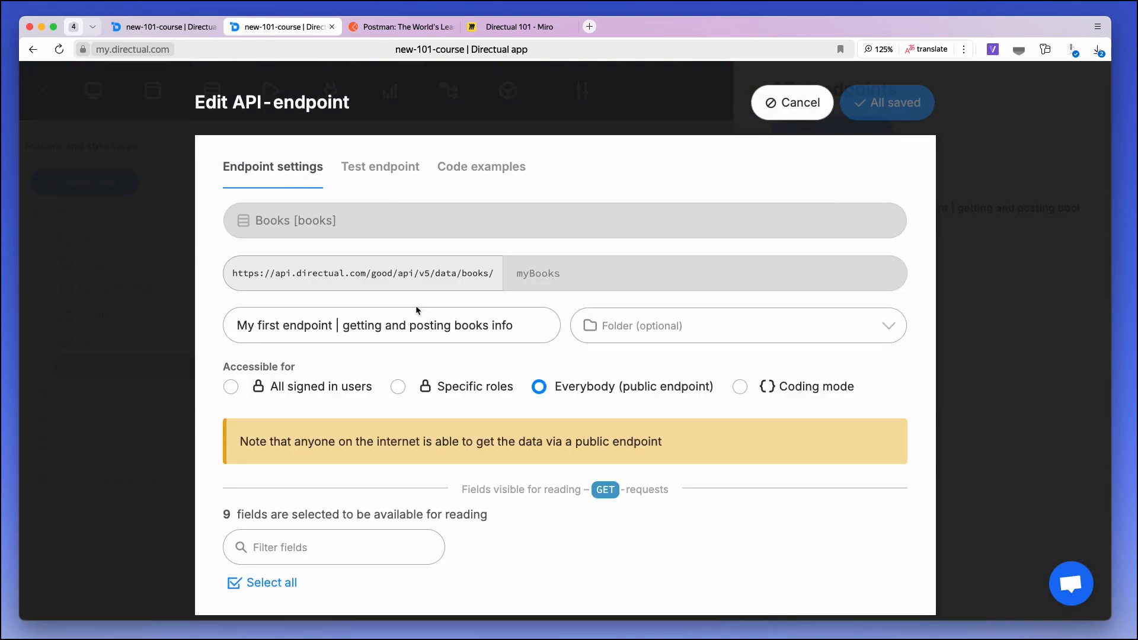
# Step: Make the Title and Writer fields available for writing through the endpoint's POST requests
pyautogui.scroll(-10, 481, 373)
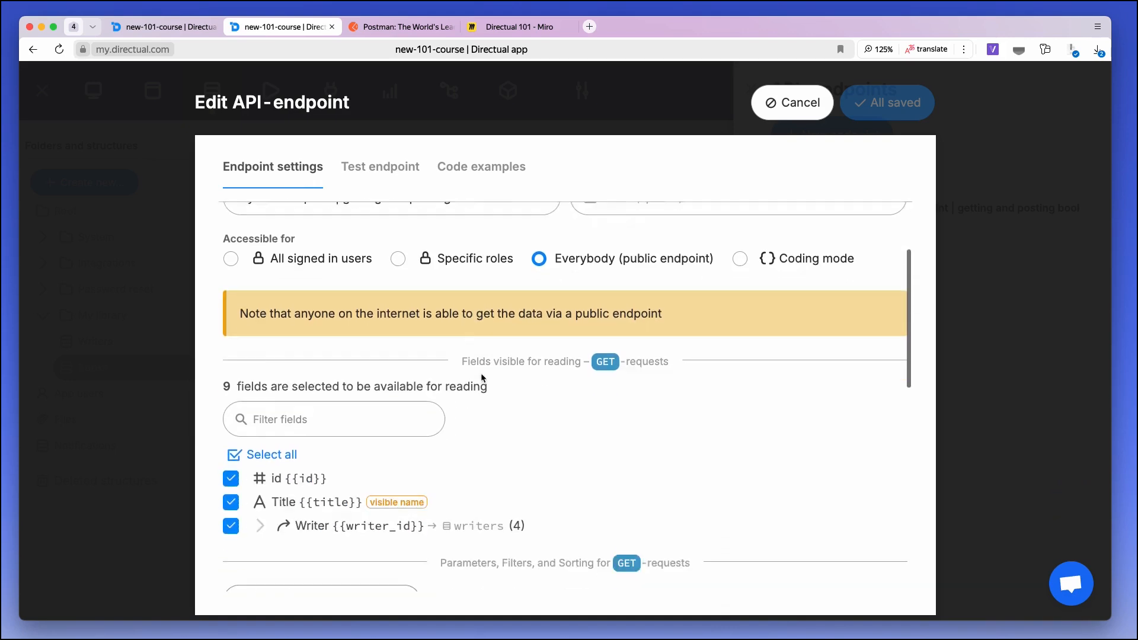
pyautogui.scroll(3, 376, 385)
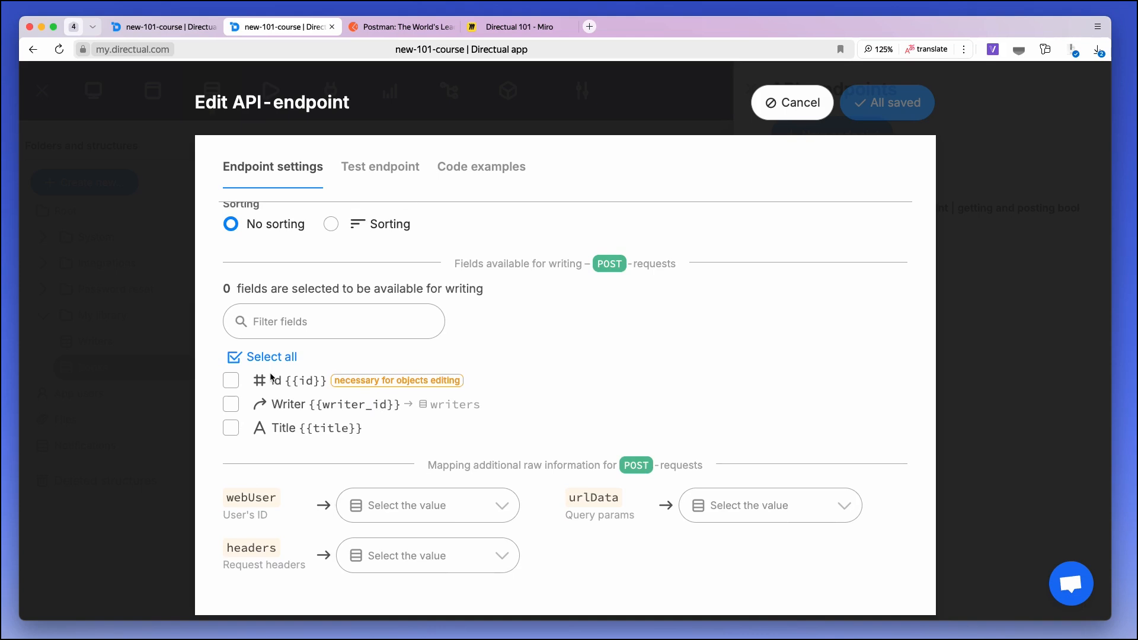
pyautogui.click(232, 428)
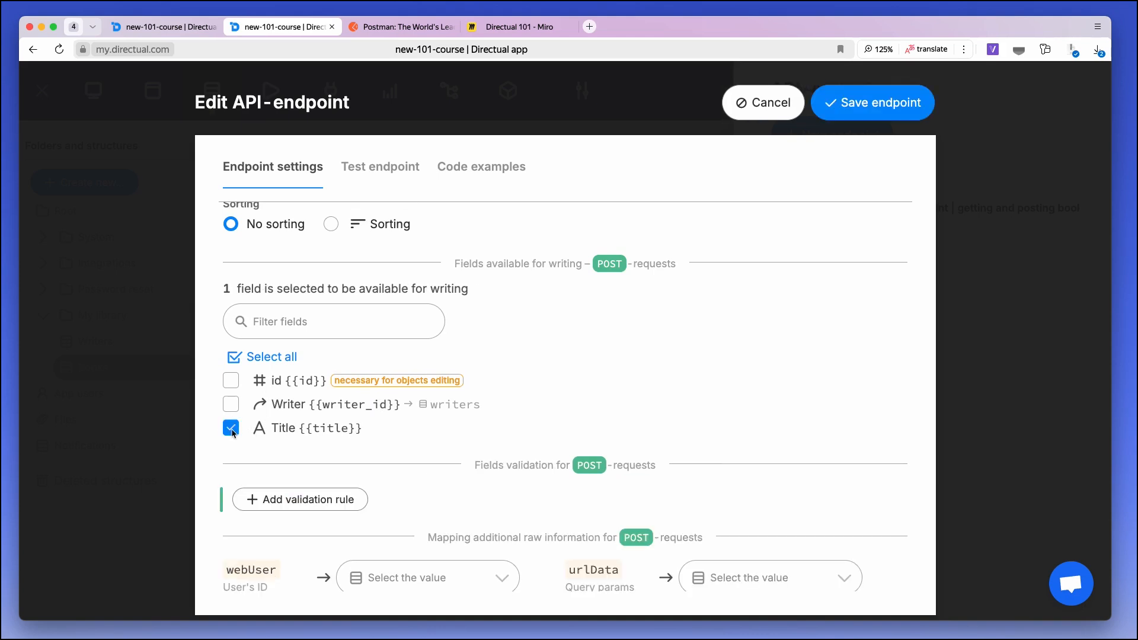
pyautogui.click(233, 405)
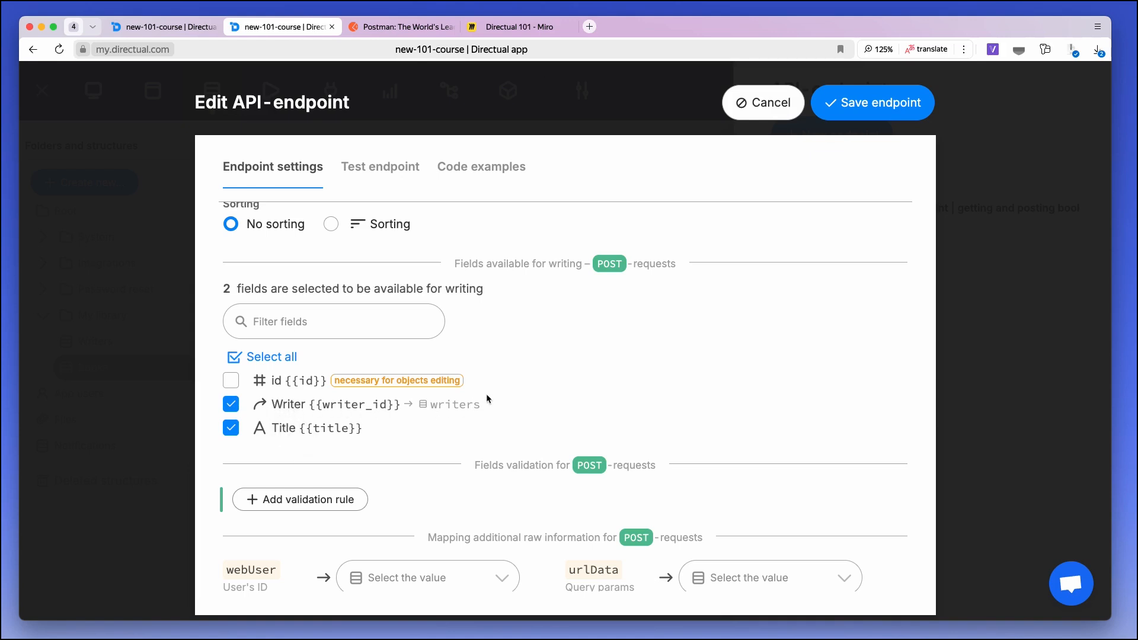
# Step: Save the endpoint and set its test request method to POST, bringing up the request body
pyautogui.click(376, 171)
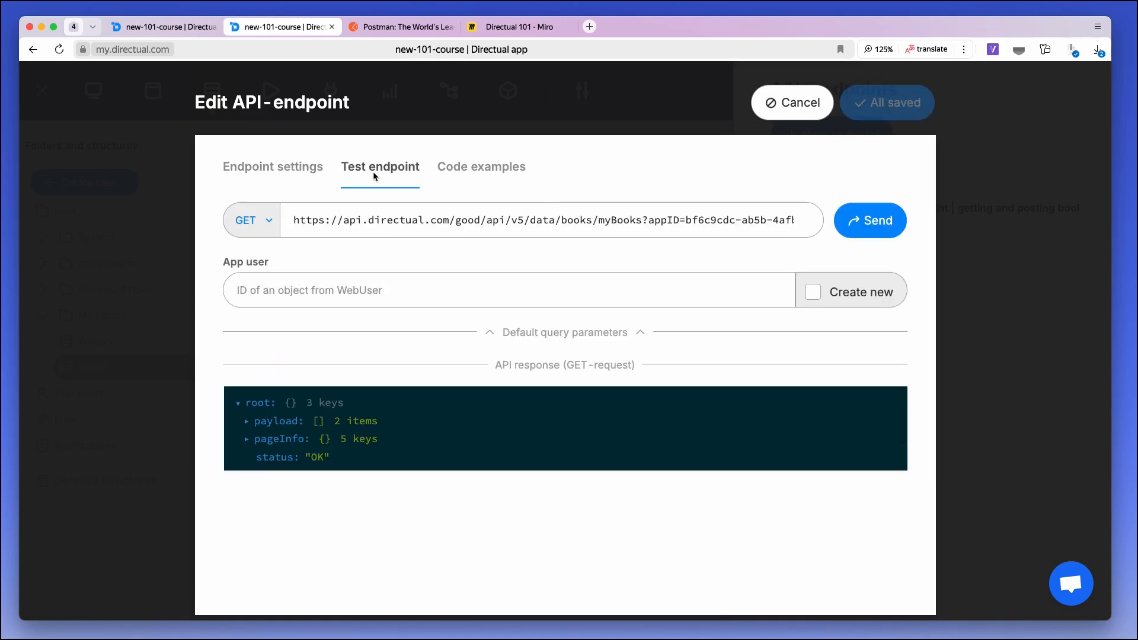
pyautogui.click(268, 230)
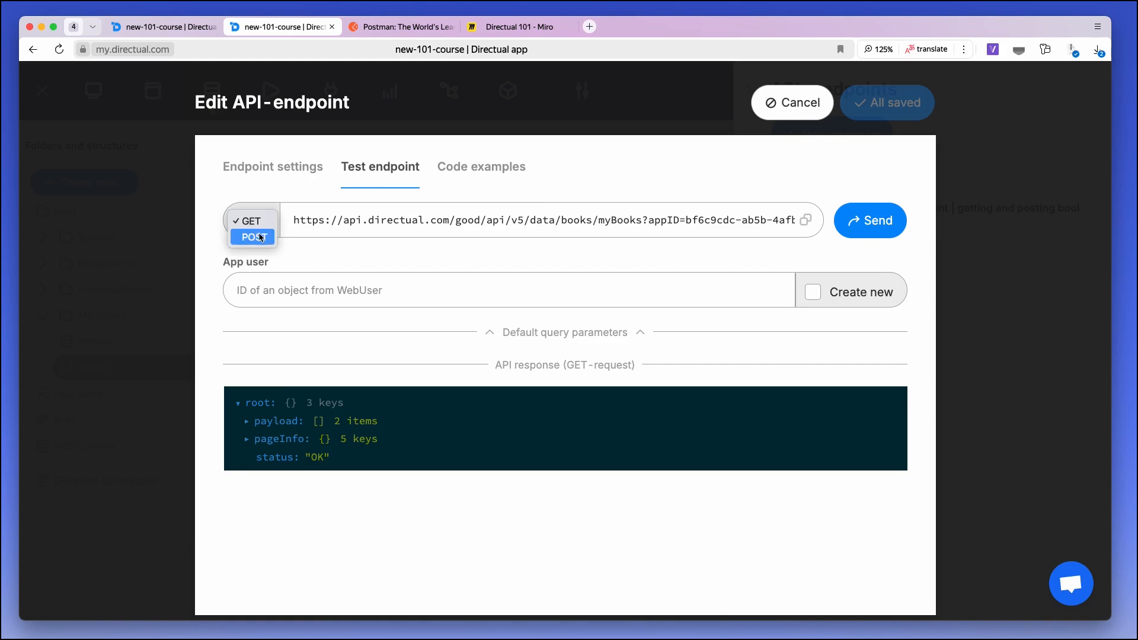
pyautogui.click(256, 237)
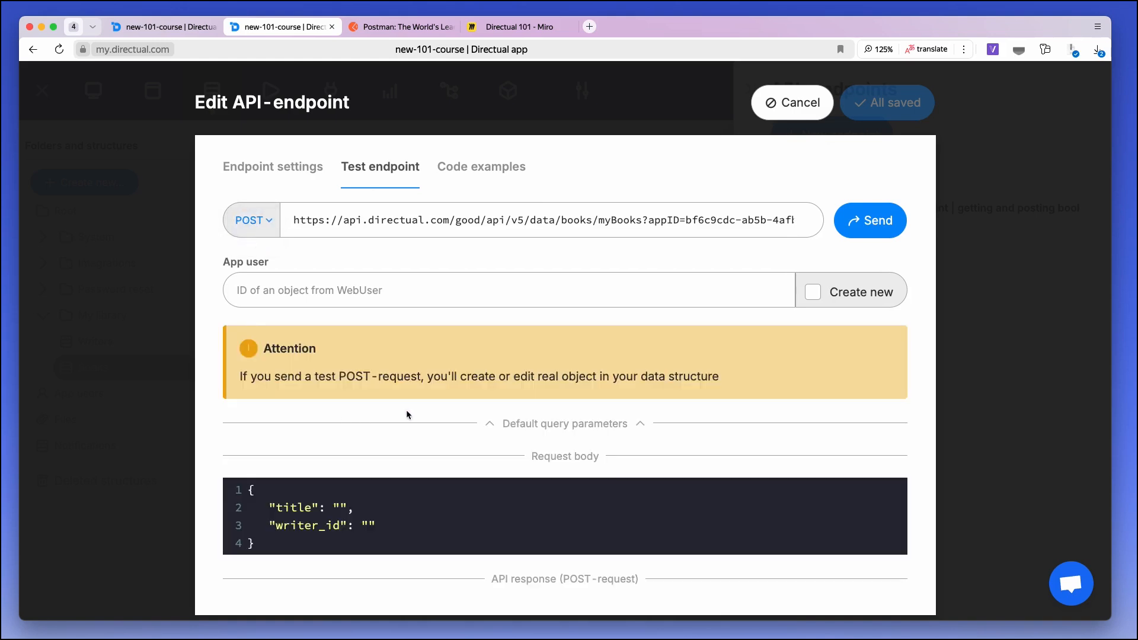
pyautogui.scroll(-1, 407, 413)
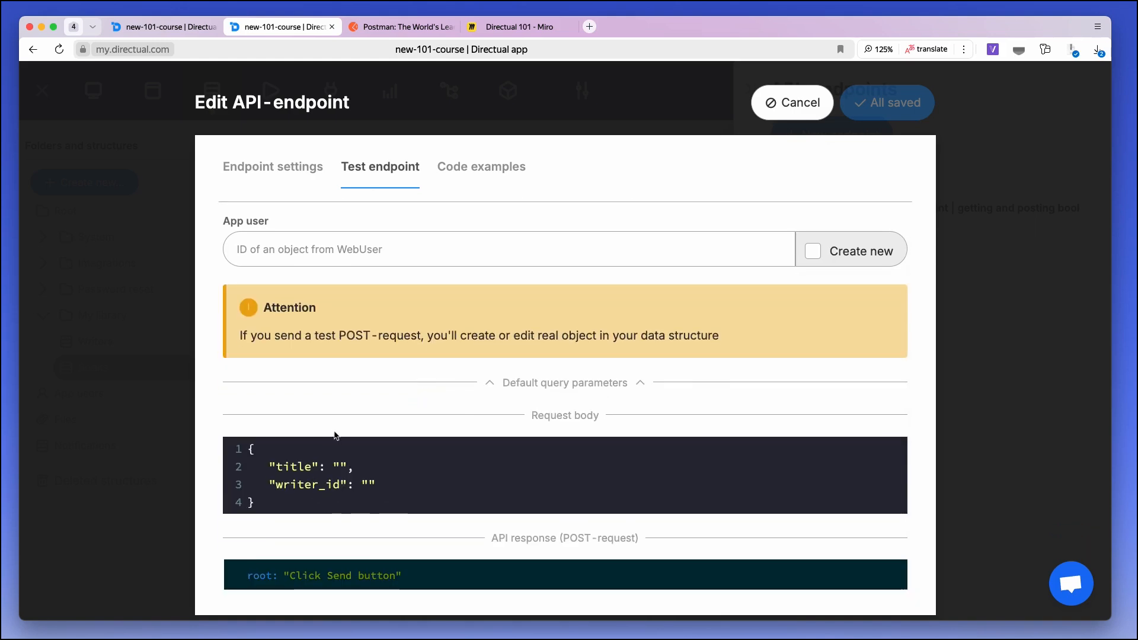
# Step: Look up the writers' object IDs in the Writers data structure and return to the endpoint test
pyautogui.click(152, 27)
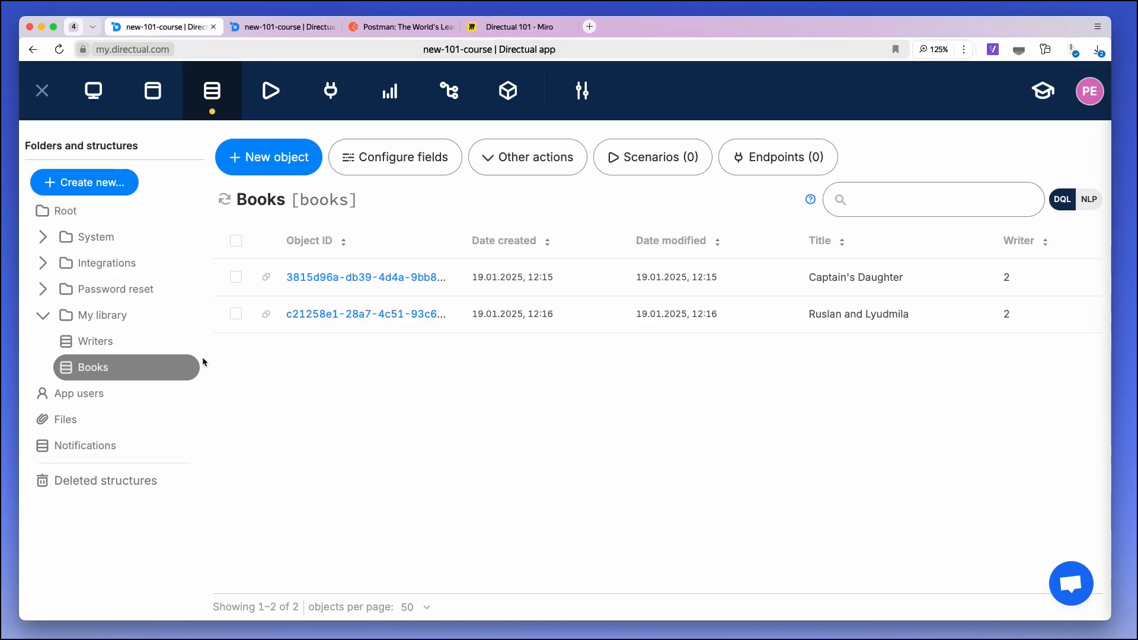
pyautogui.click(157, 340)
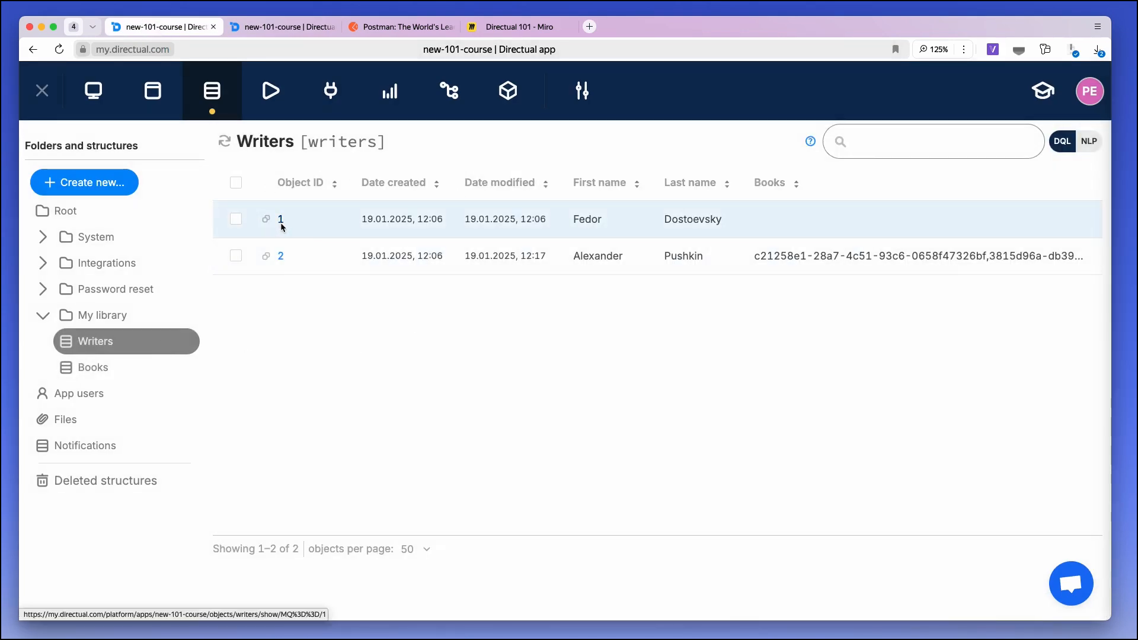
pyautogui.click(278, 26)
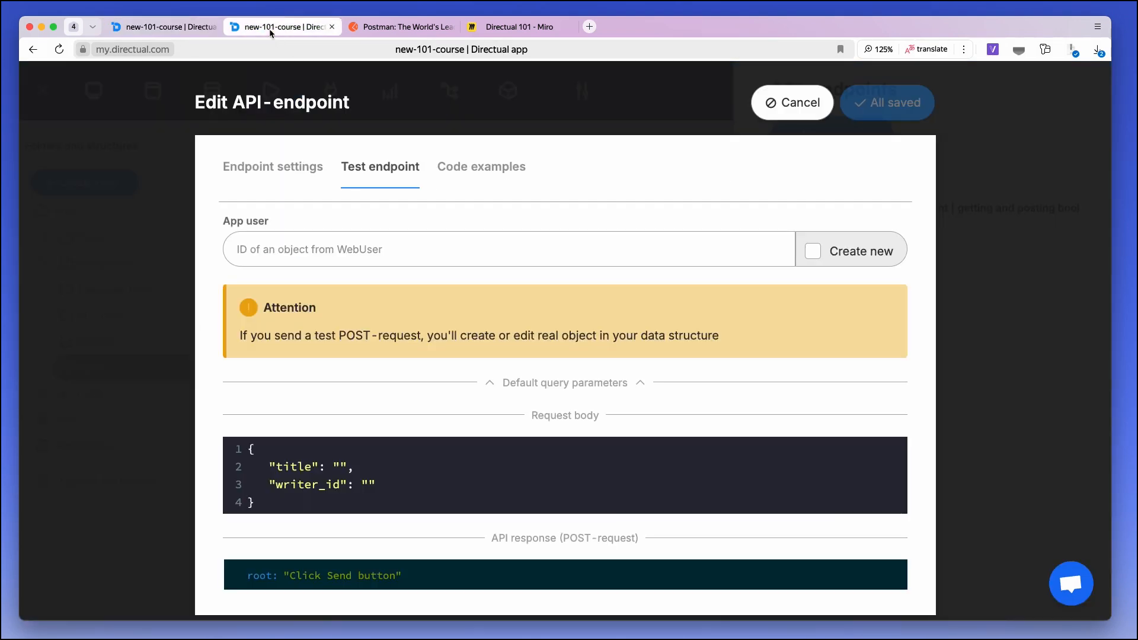
# Step: Fill the POST request body with title "Crime and Punishment" and writer_id "1", and send the request
pyautogui.click(367, 491)
pyautogui.write('1')
pyautogui.click(341, 471)
pyautogui.write('Crime and Punishment')
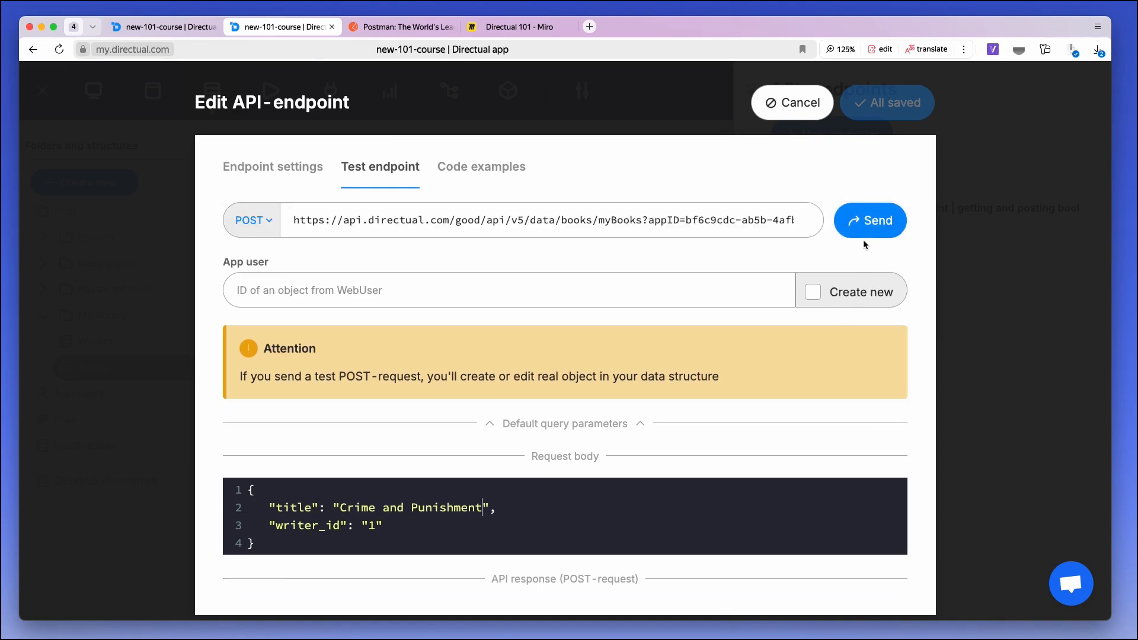
pyautogui.click(869, 233)
pyautogui.scroll(-3, 365, 496)
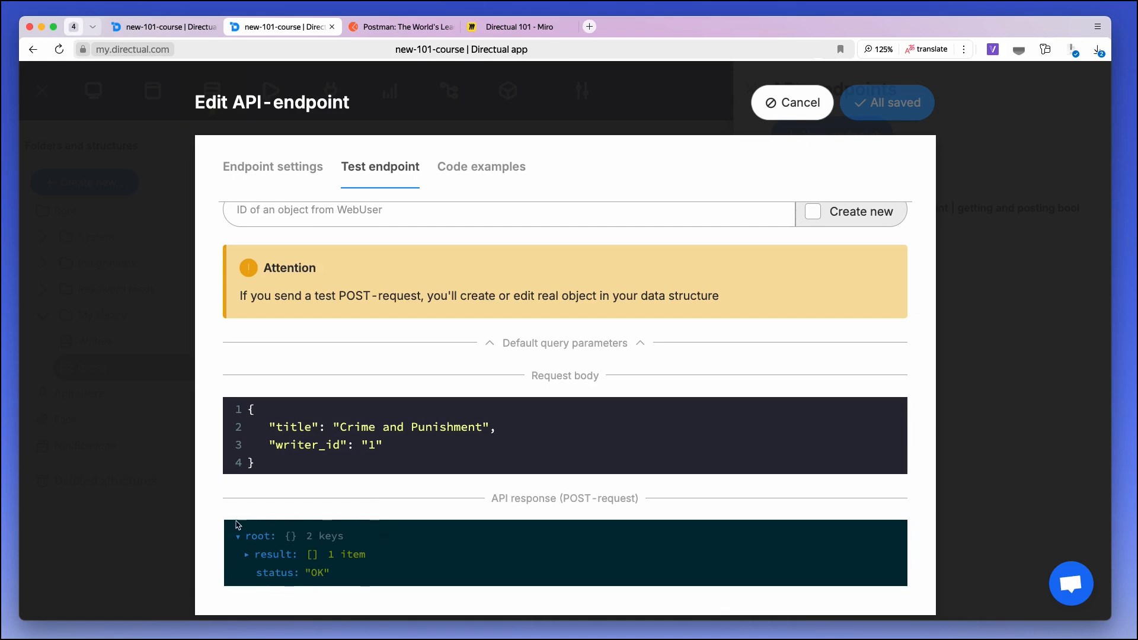
# Step: Expand the POST response's result, its first item and writer_id to examine the returned book and writer data
pyautogui.click(247, 555)
pyautogui.scroll(-1, 249, 557)
pyautogui.click(257, 557)
pyautogui.scroll(-2, 258, 559)
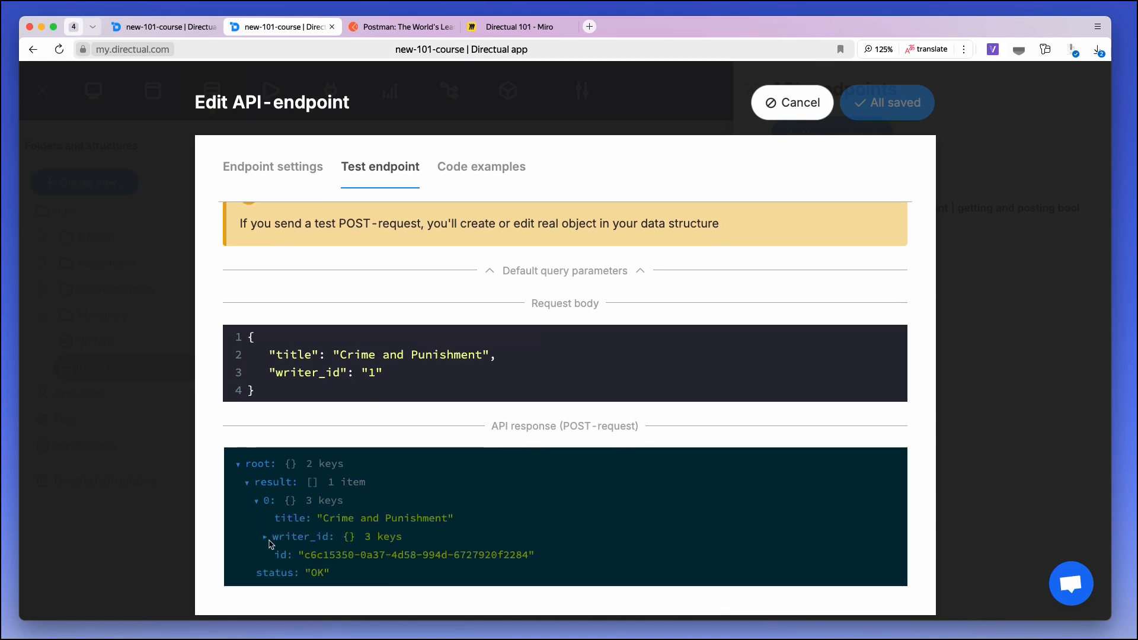
pyautogui.click(263, 539)
pyautogui.scroll(-3, 285, 548)
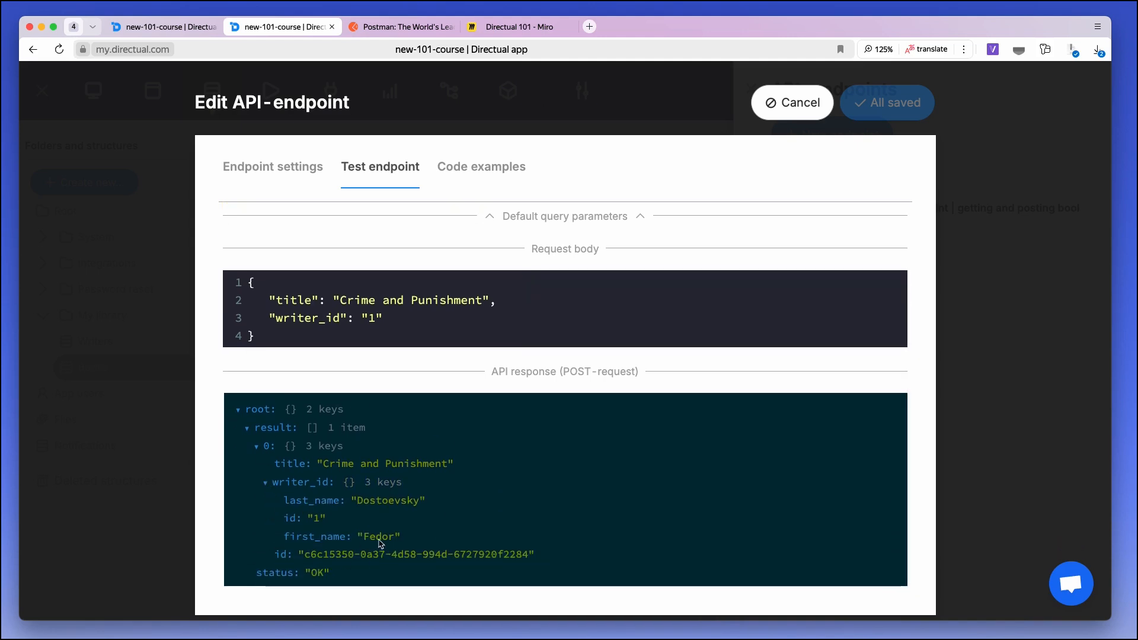
# Step: Check the Books data structure for the Crime and Punishment record, view its details, and close them
pyautogui.click(179, 28)
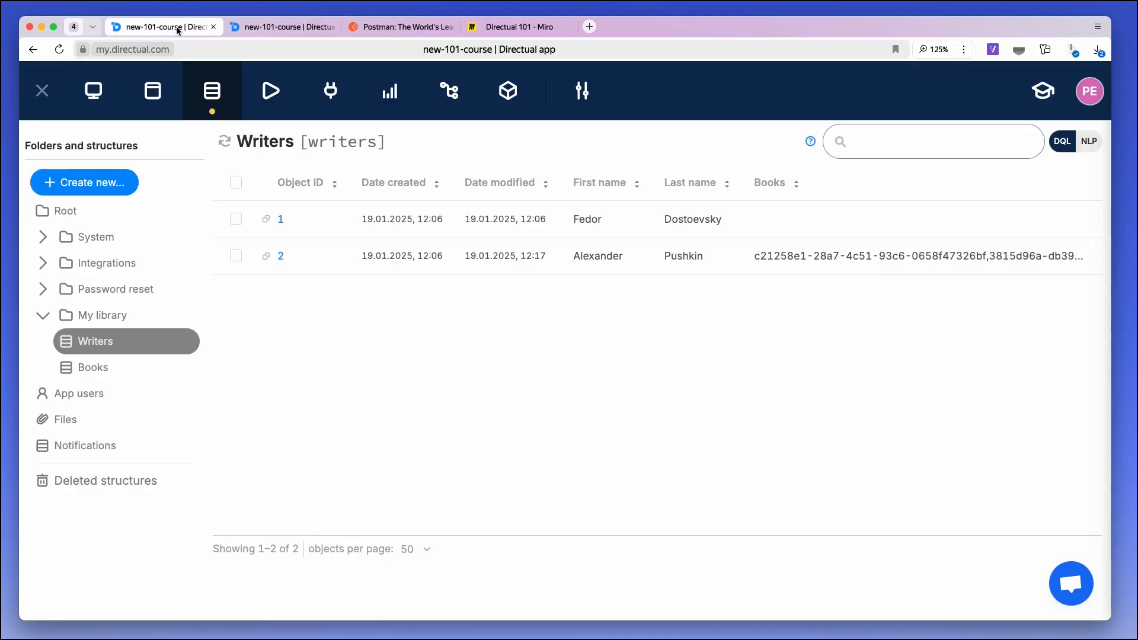
pyautogui.click(145, 368)
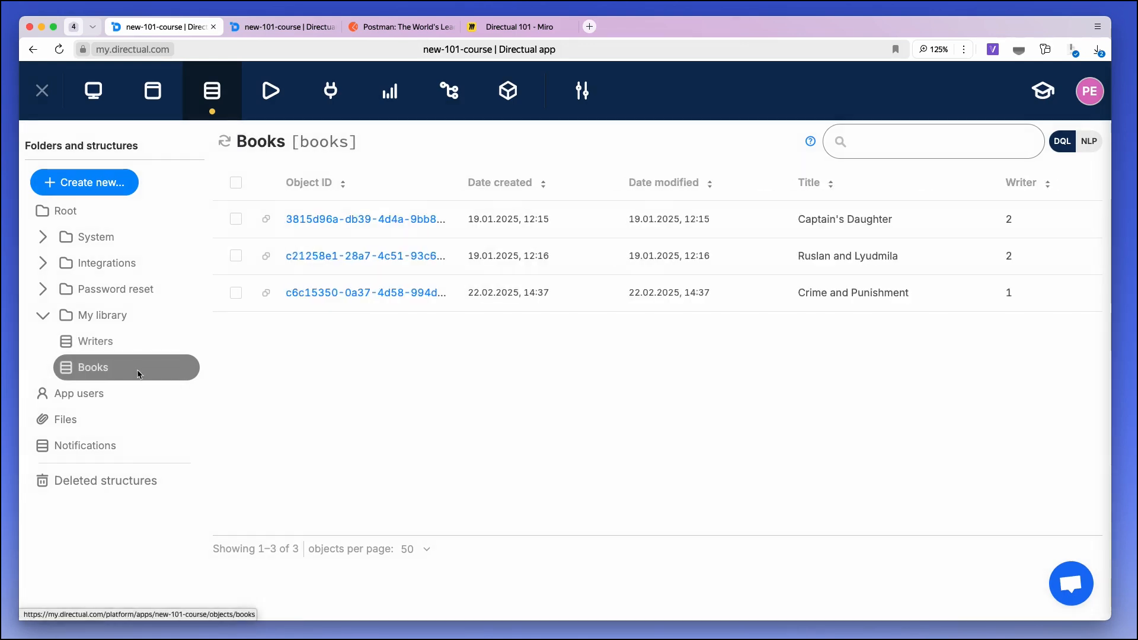
pyautogui.click(327, 294)
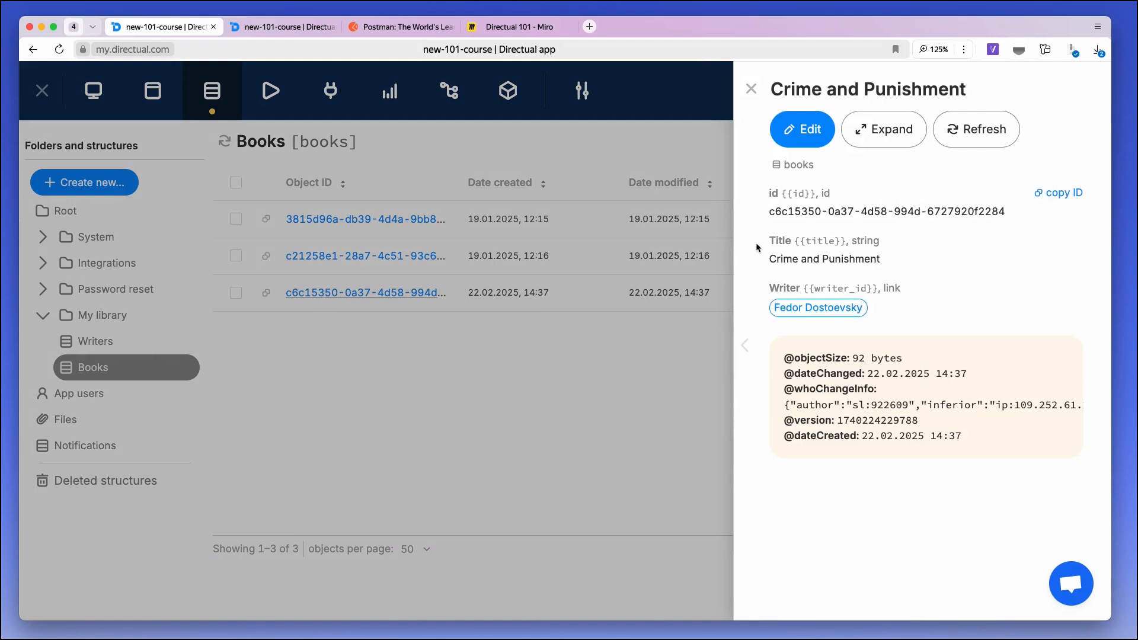
pyautogui.click(444, 421)
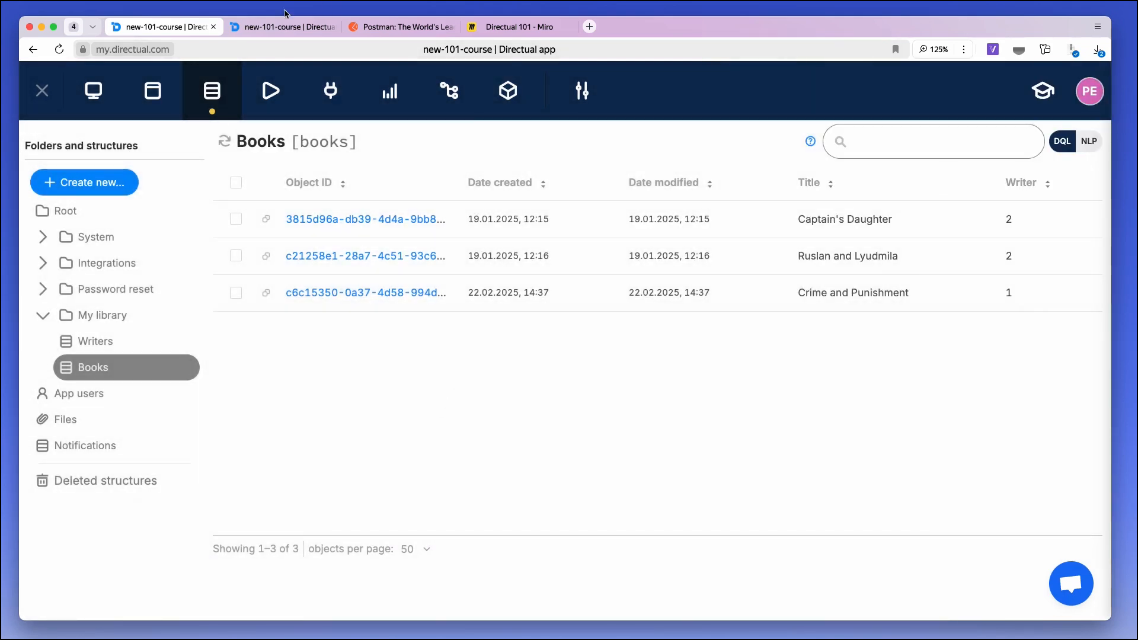
# Step: Return to the myBooks endpoint settings and make the id field available for writing in POST requests
pyautogui.click(274, 28)
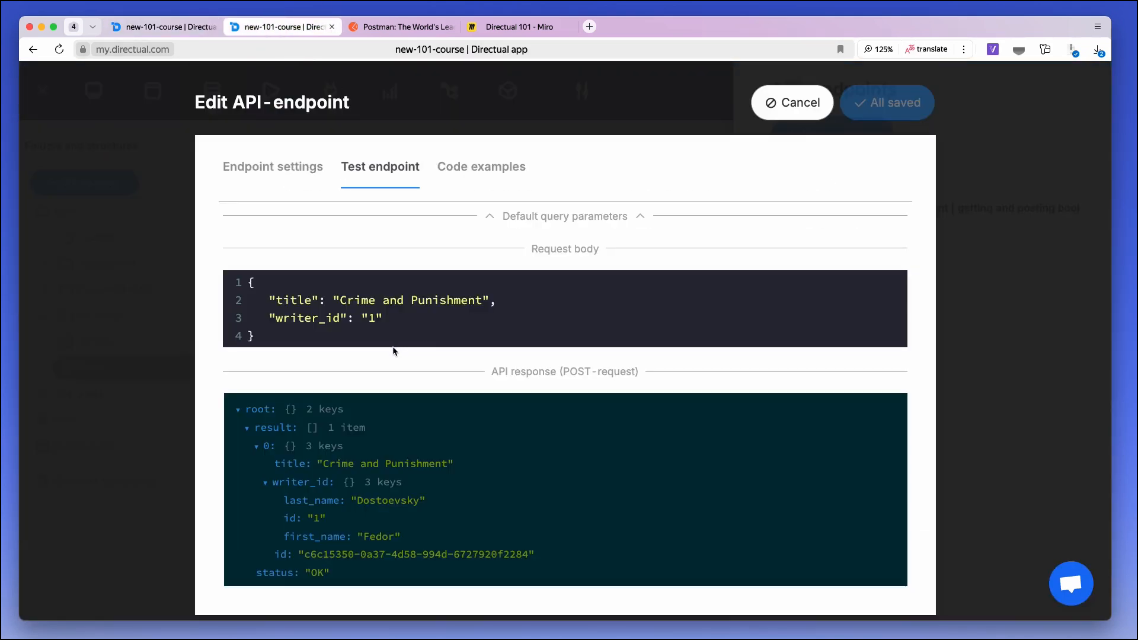
pyautogui.scroll(5, 375, 363)
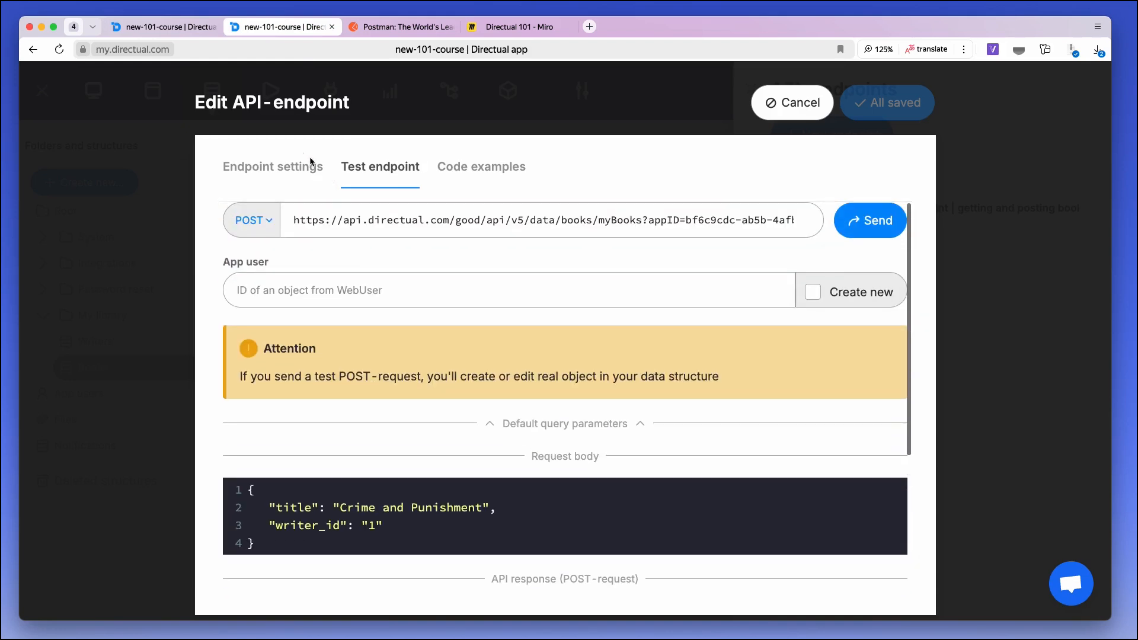
pyautogui.click(280, 167)
pyautogui.scroll(-8, 405, 383)
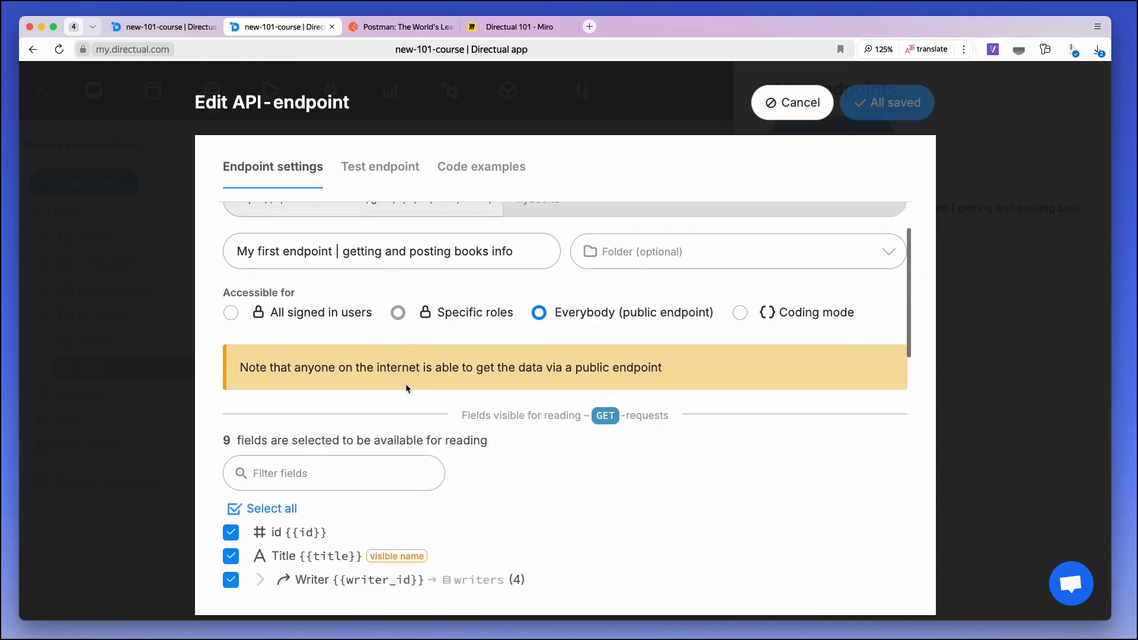
pyautogui.scroll(-5, 405, 390)
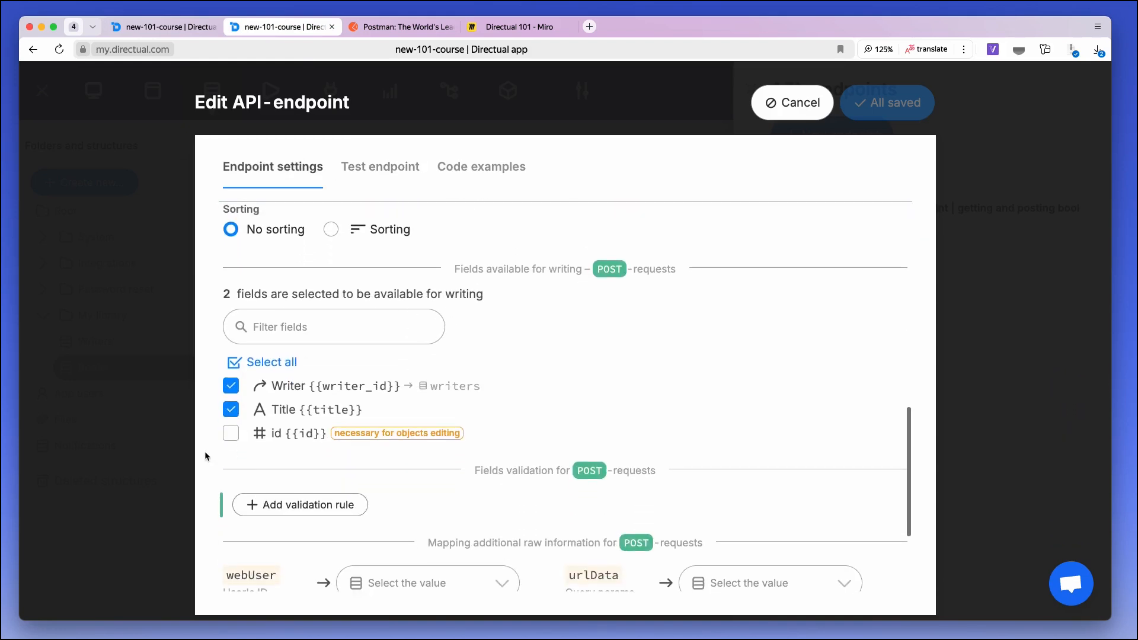
pyautogui.click(230, 433)
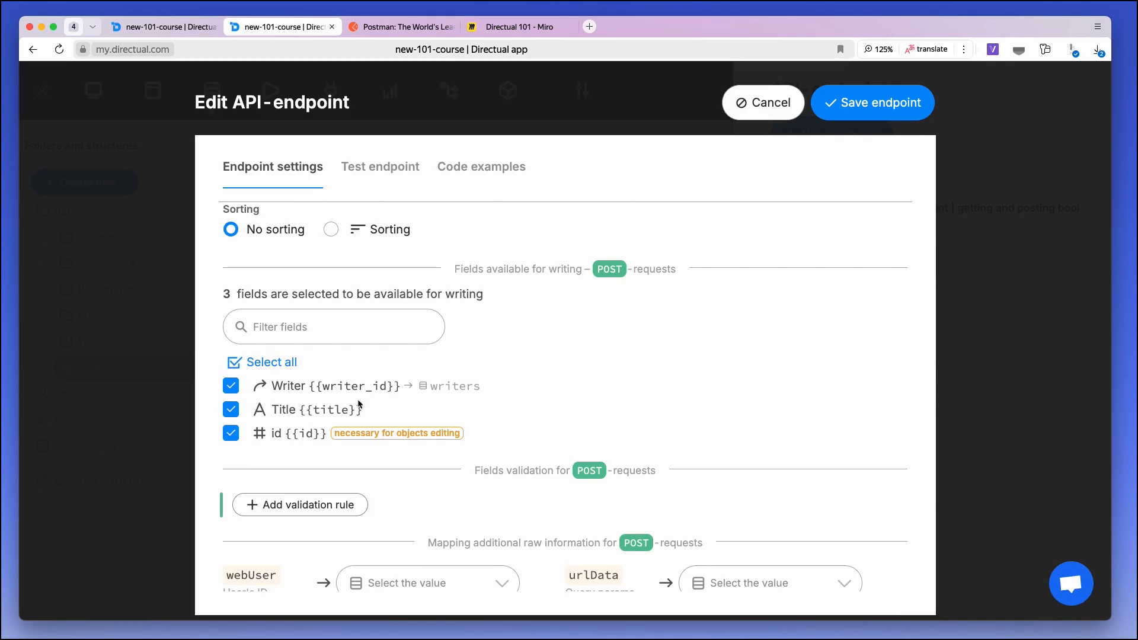
# Step: Set up a POST test request for myBooks and paste the copied object ID of the Crime and Punishment record as its id
pyautogui.click(376, 160)
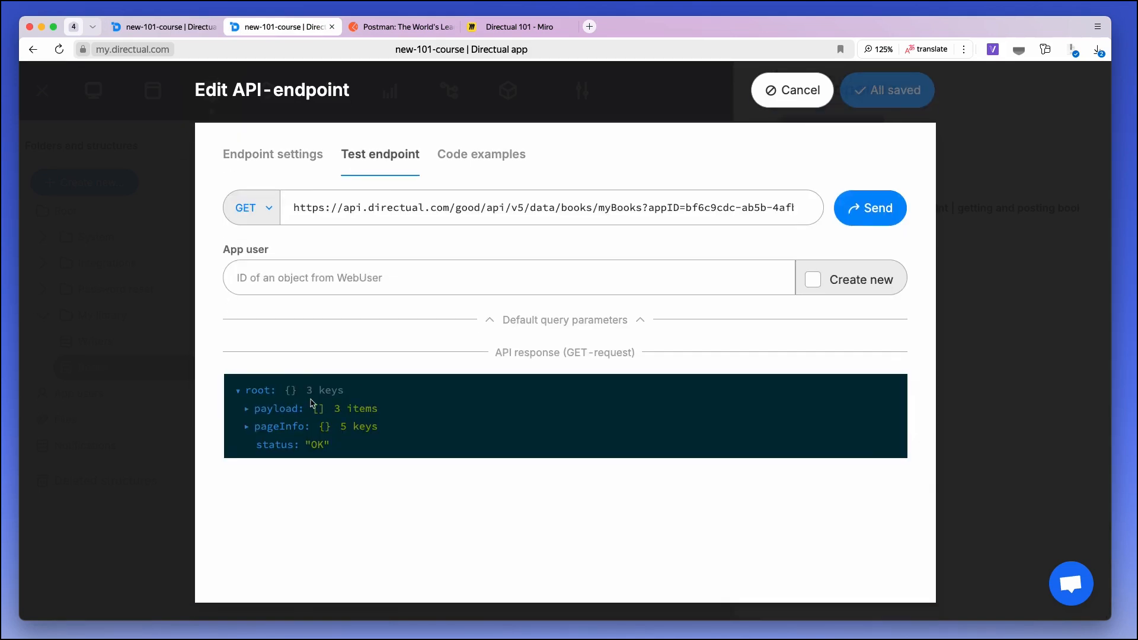
pyautogui.click(268, 210)
pyautogui.click(254, 225)
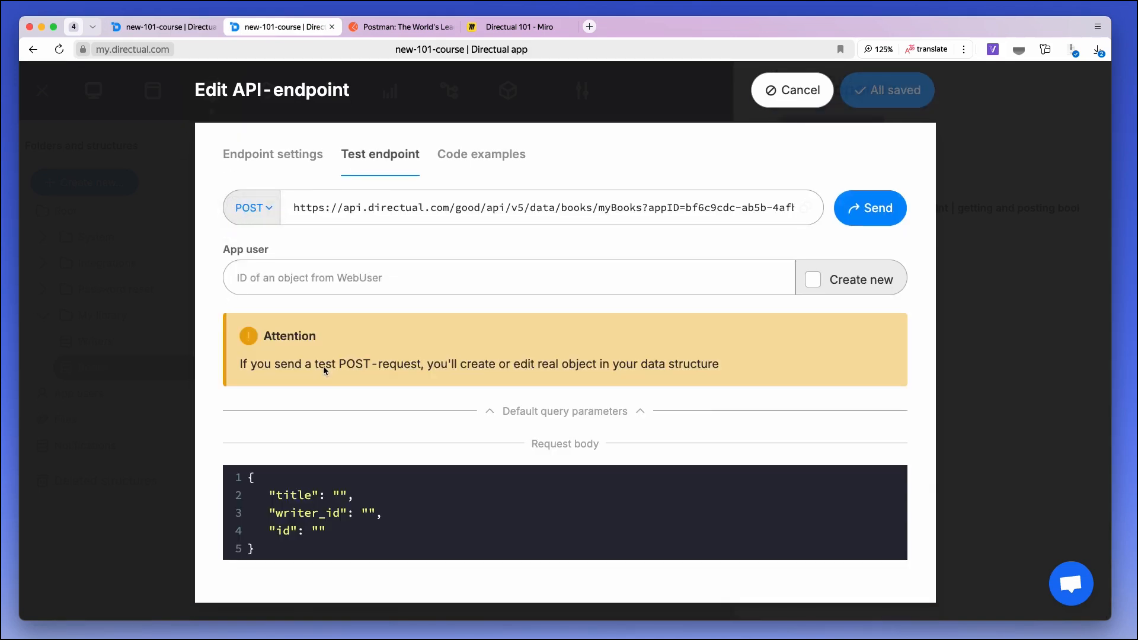
pyautogui.click(159, 26)
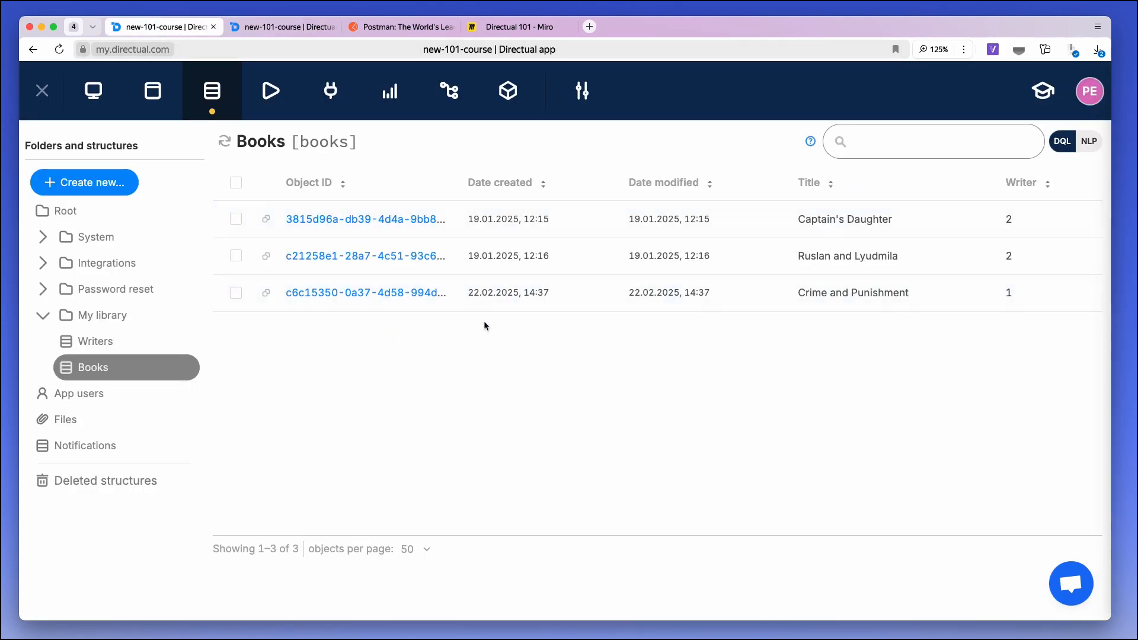
pyautogui.click(266, 294)
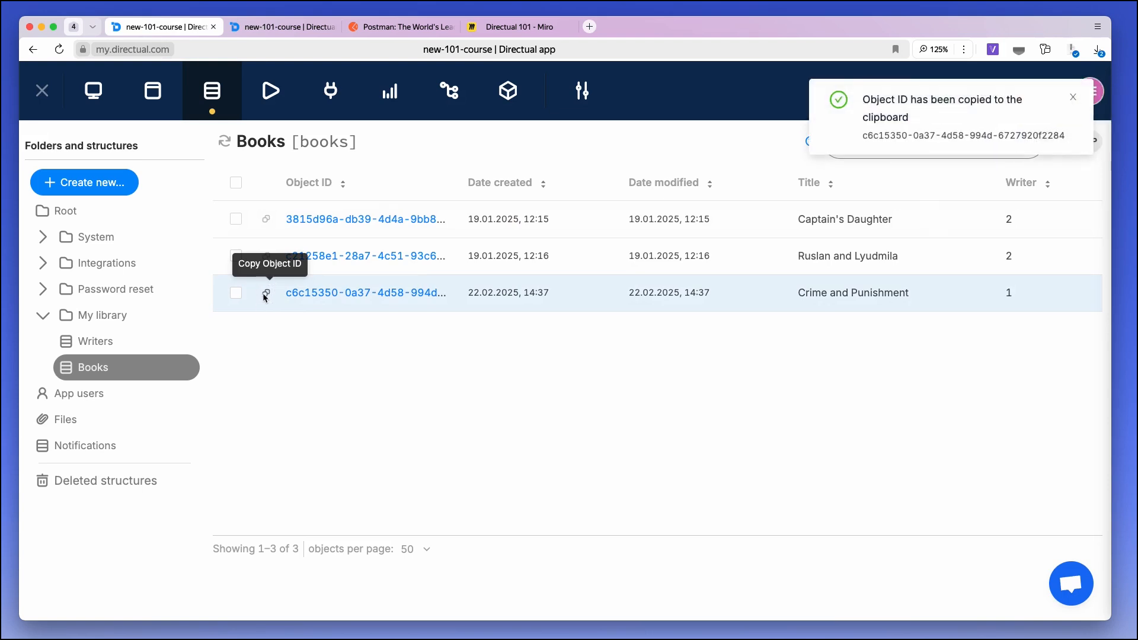
pyautogui.click(261, 28)
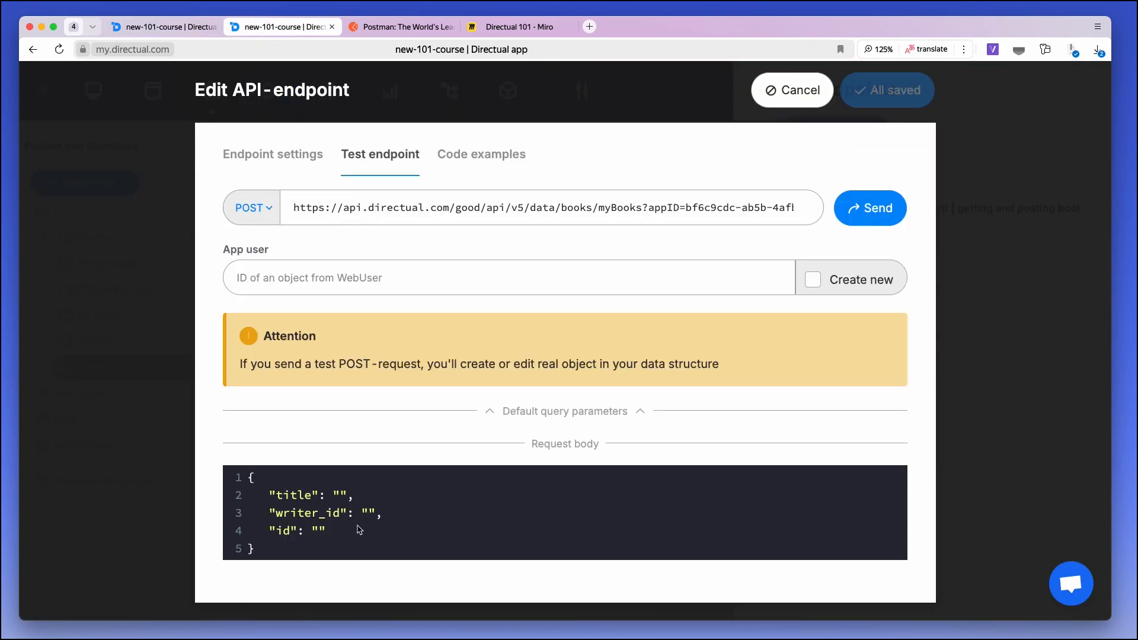
pyautogui.click(320, 535)
pyautogui.press('super+v')
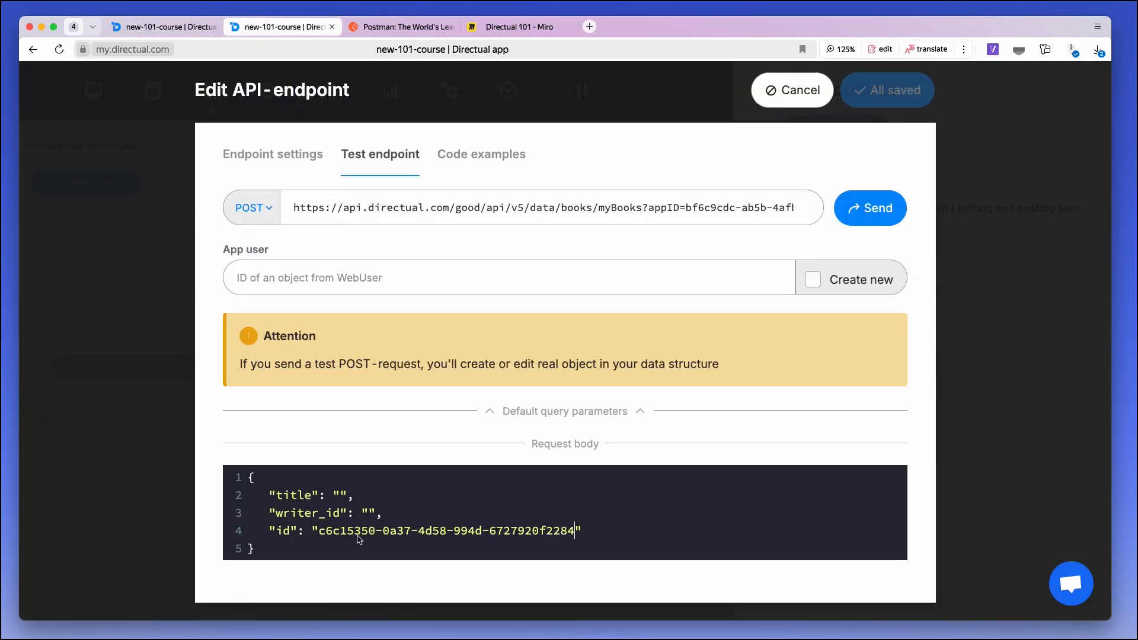
# Step: Remove the writer_id line from the request body, set title to "The Idiot", and send the POST request
pyautogui.moveTo(391, 520); pyautogui.dragTo(229, 512)
pyautogui.press('BackSpace')
pyautogui.press('BackSpace')
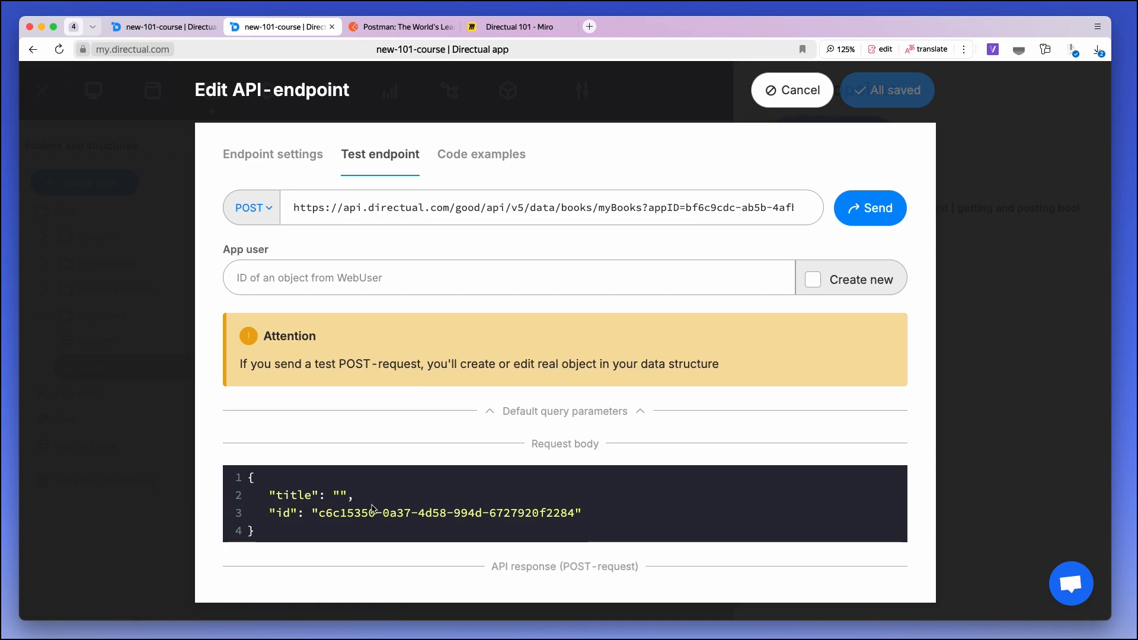
pyautogui.click(340, 498)
pyautogui.write('The Idio')
pyautogui.click(872, 211)
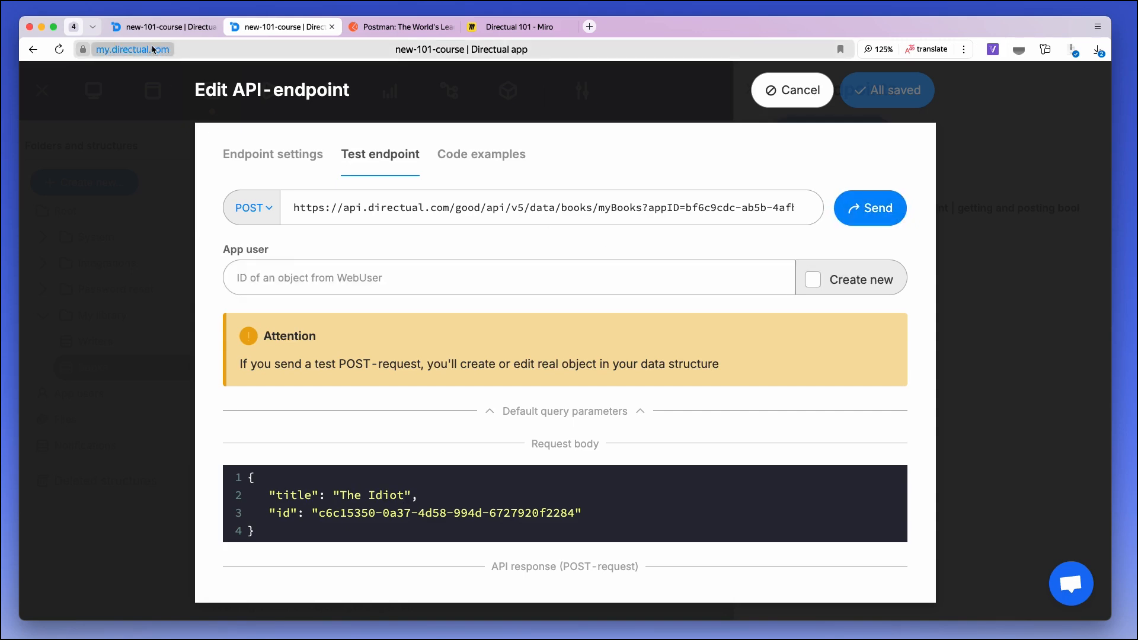
# Step: Refresh the Books data, open the edited book's full object view, and compare both entries in its version history
pyautogui.click(160, 27)
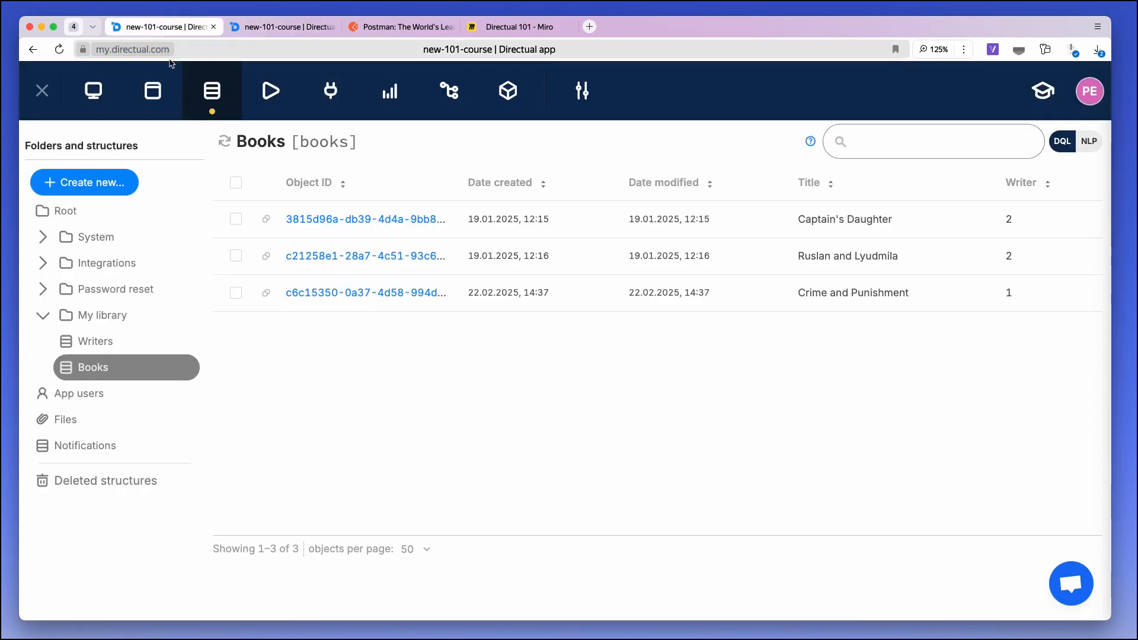
pyautogui.click(226, 144)
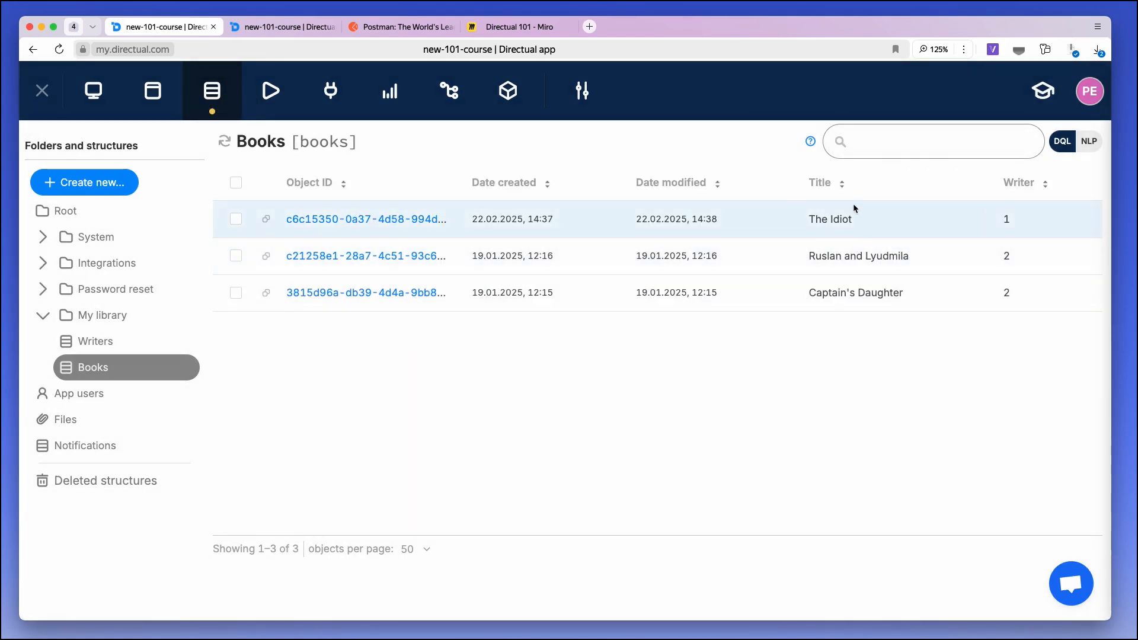
pyautogui.click(400, 220)
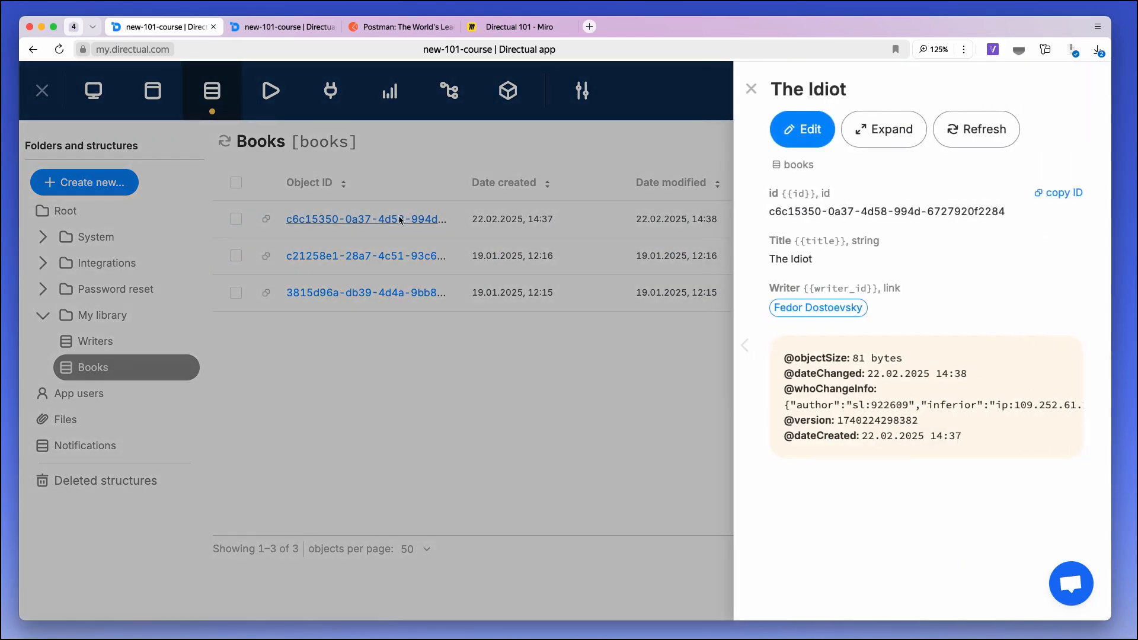
pyautogui.click(888, 130)
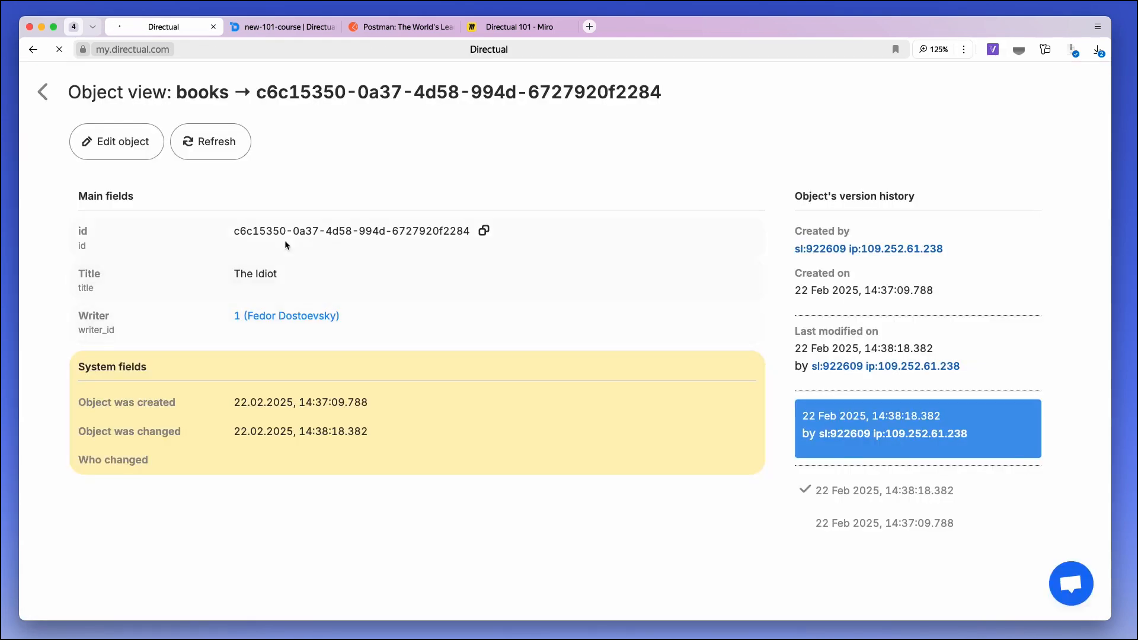
pyautogui.click(847, 524)
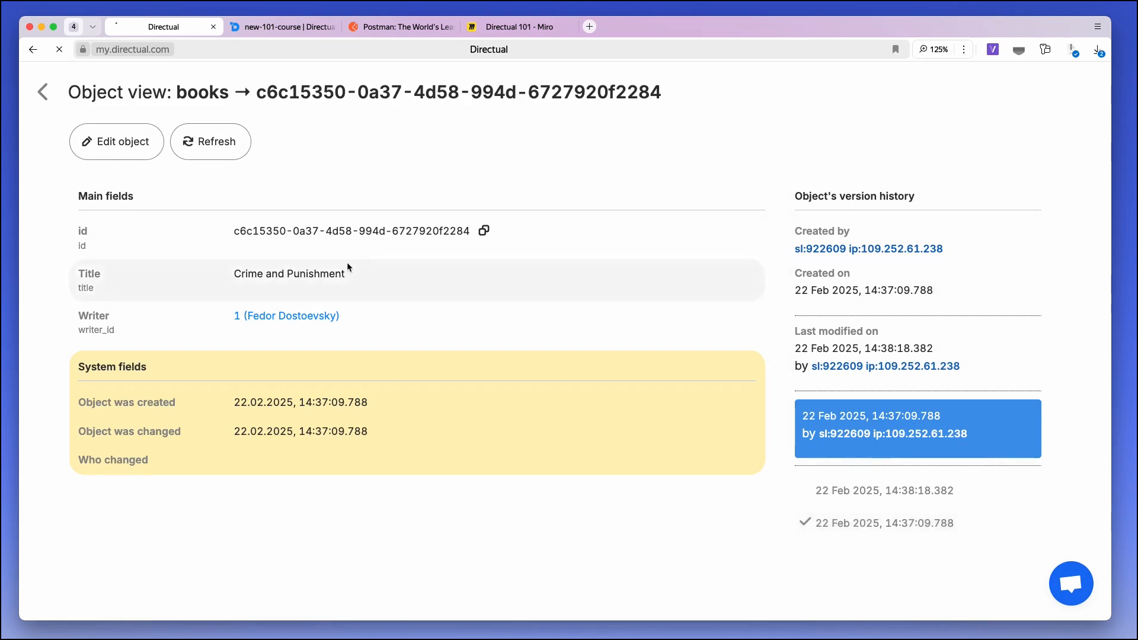
pyautogui.click(862, 490)
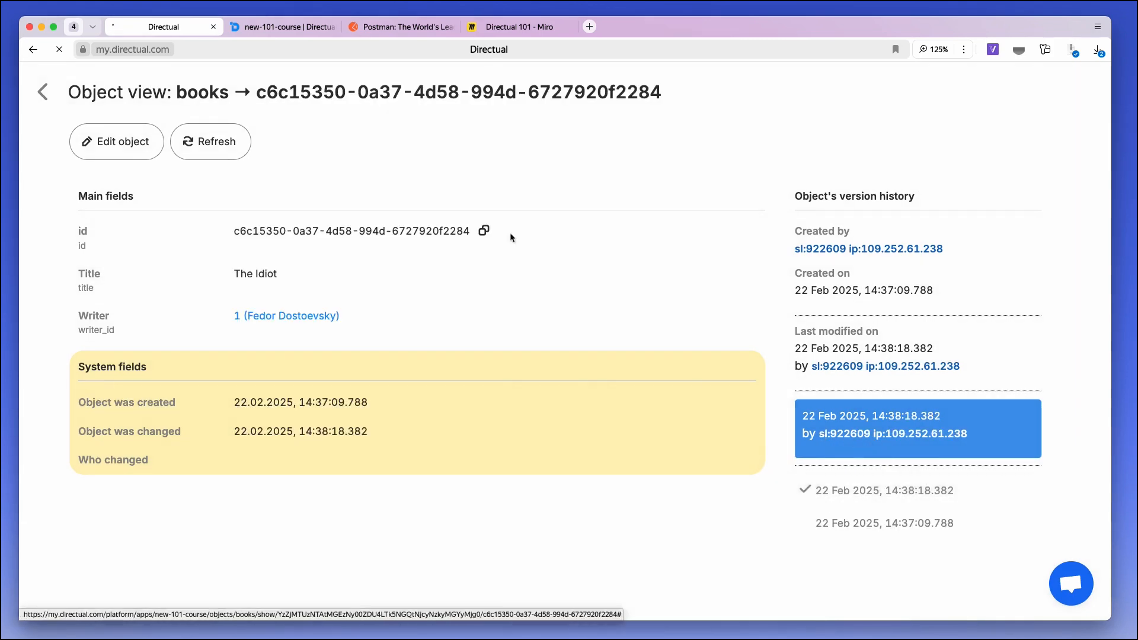
# Step: Return to the myBooks endpoint, close its editor and the endpoints list, and go to the API section
pyautogui.click(281, 26)
pyautogui.click(806, 90)
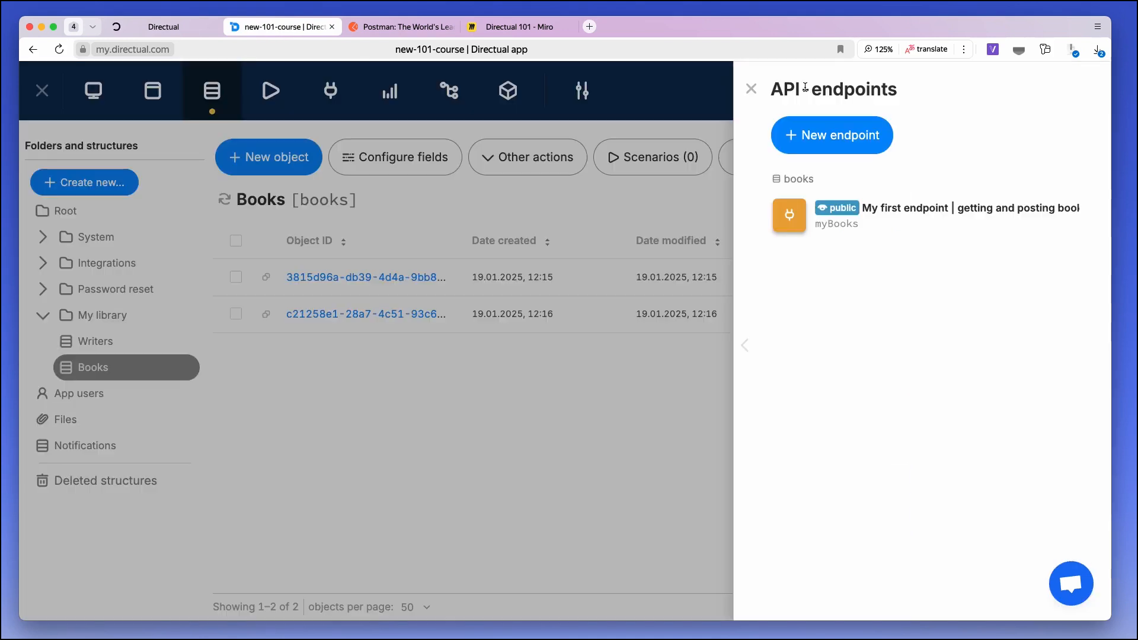
pyautogui.click(431, 215)
pyautogui.click(330, 91)
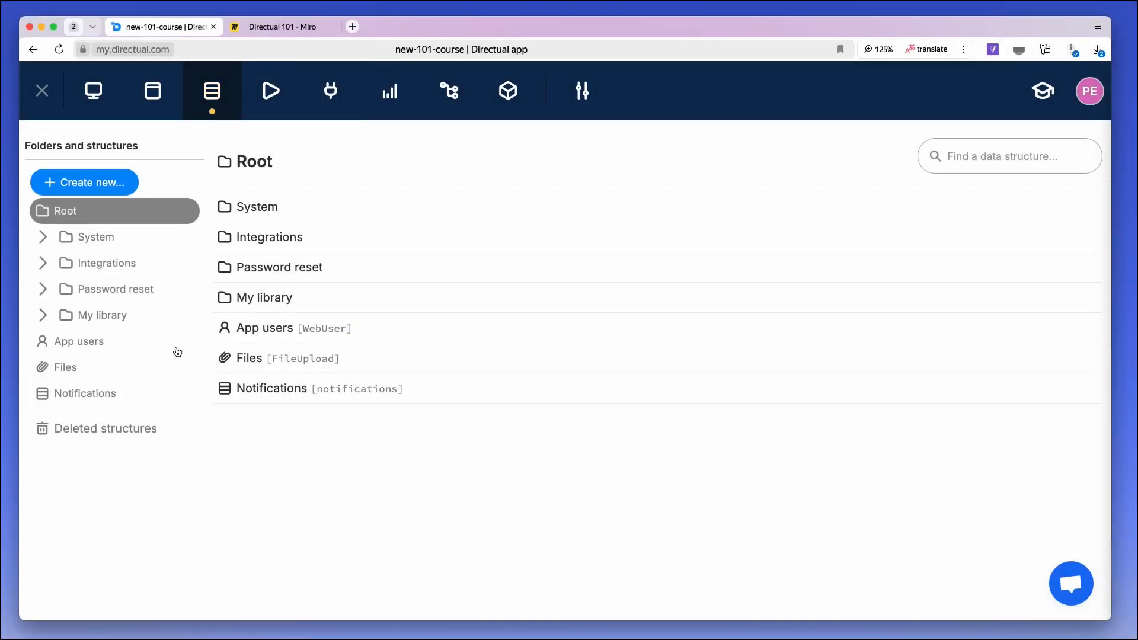
# Step: Open the field configuration of the Books structure in My library and add a field group named "Tech fields"
pyautogui.click(119, 323)
pyautogui.click(122, 365)
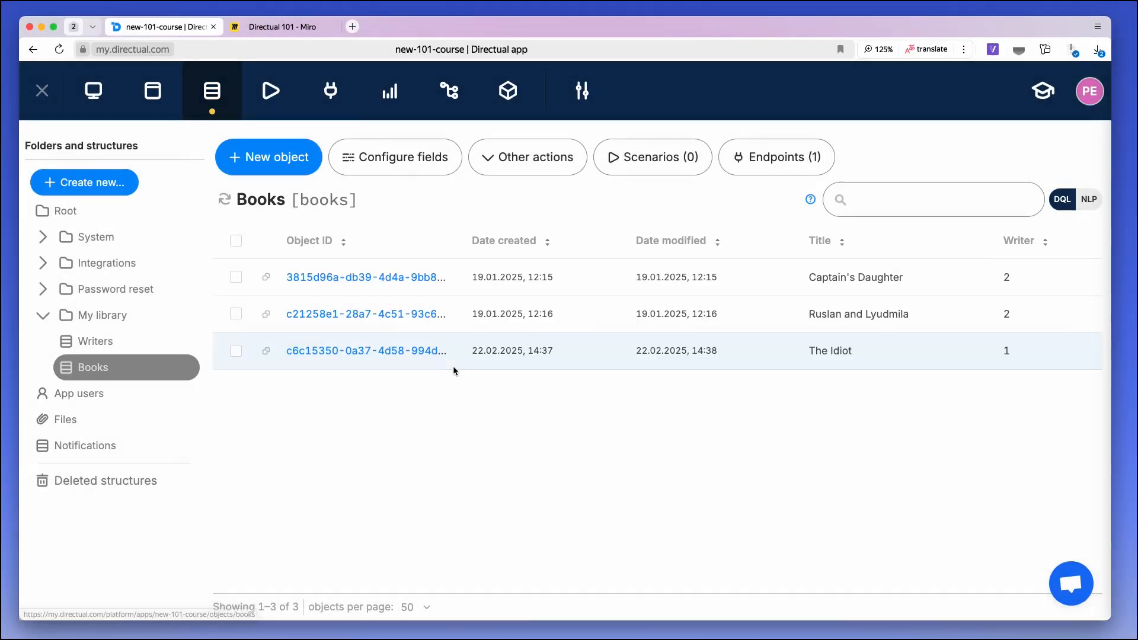
pyautogui.click(407, 173)
pyautogui.click(125, 568)
pyautogui.scroll(-2, 140, 516)
pyautogui.click(125, 486)
pyautogui.hotkey('ctrl', 'a')
pyautogui.write('Tech fields')
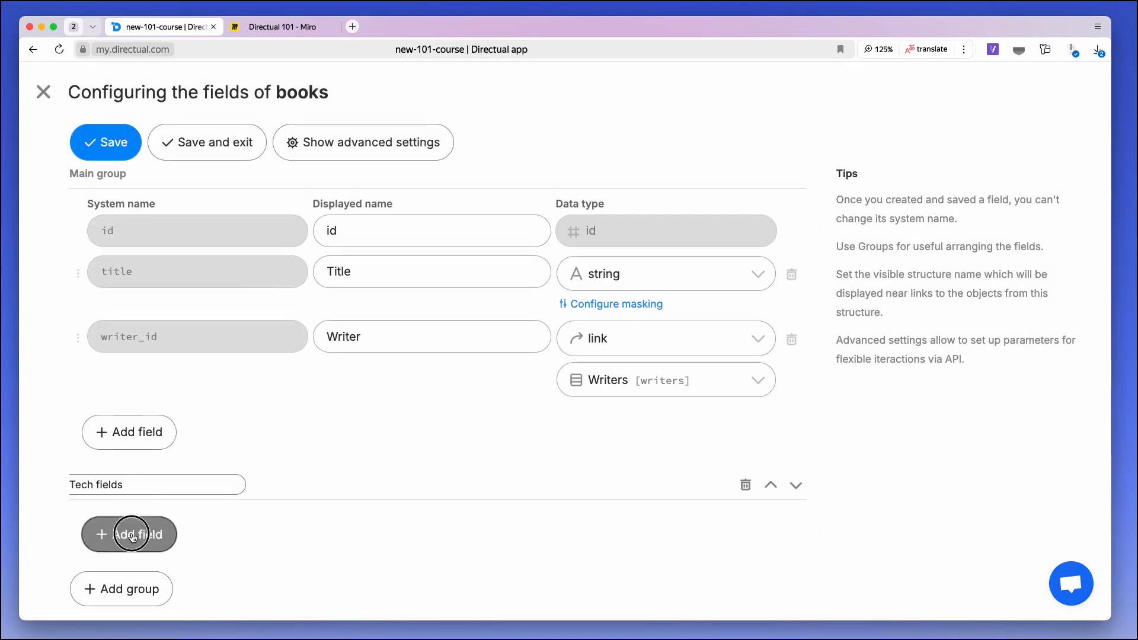
# Step: Add a field with system name is_hidden and data type boolean to the Tech fields group
pyautogui.click(115, 533)
pyautogui.click(142, 543)
pyautogui.write('is')
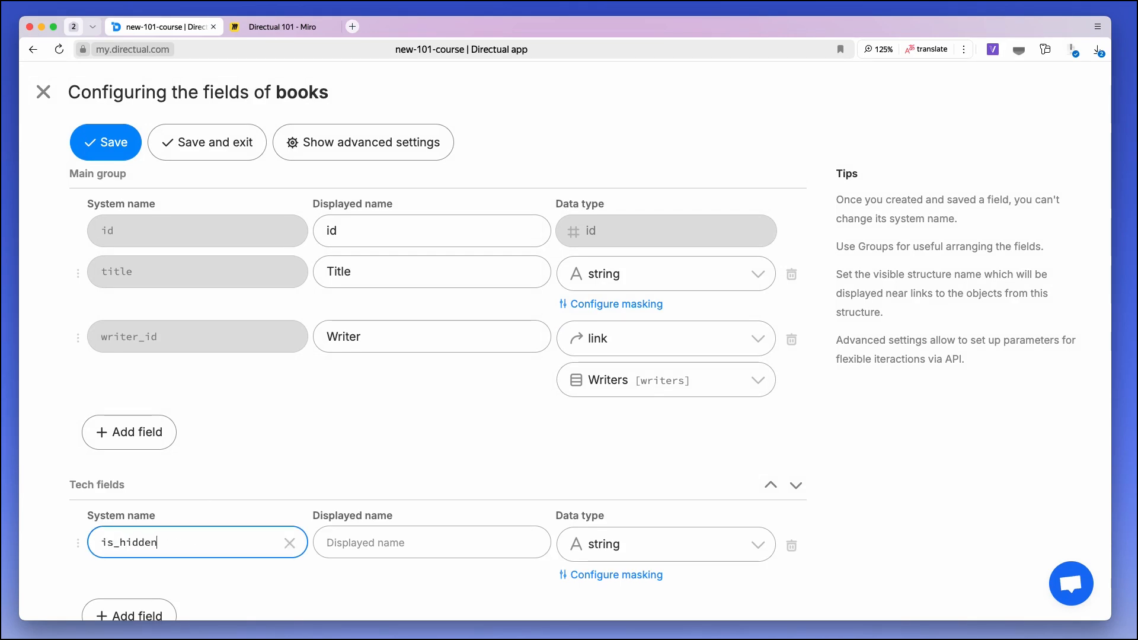
pyautogui.click(606, 546)
pyautogui.write('boo')
pyautogui.press('Down')
pyautogui.press('Return')
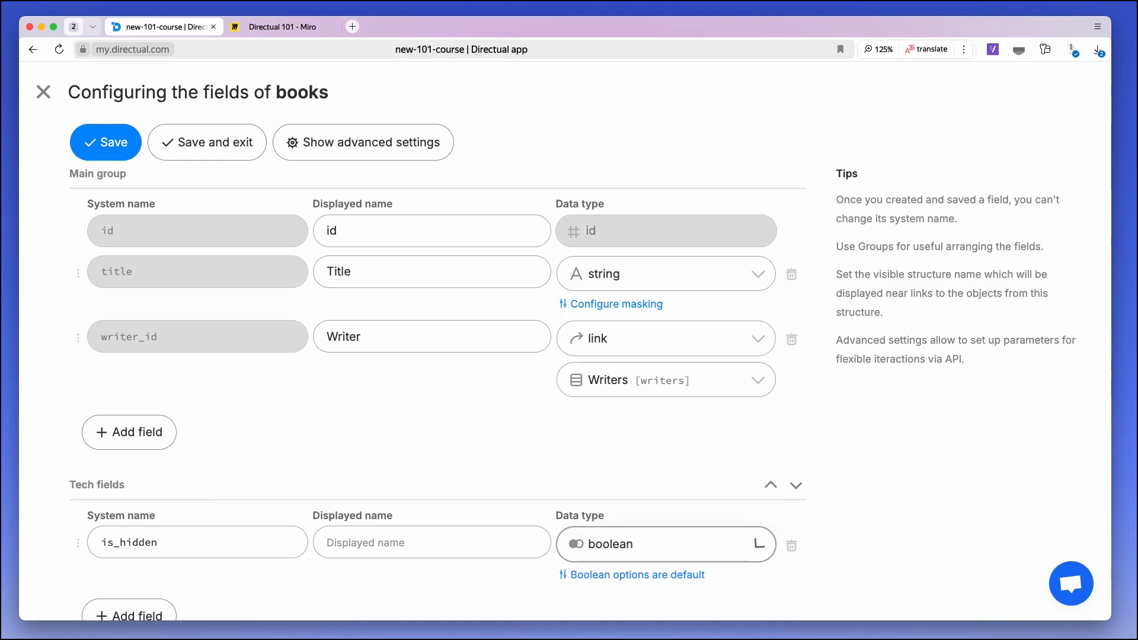
# Step: Label the is_hidden field's true value "Hidden" and false value "Visible", and save the Books field configuration
pyautogui.click(612, 576)
pyautogui.doubleClick(378, 196)
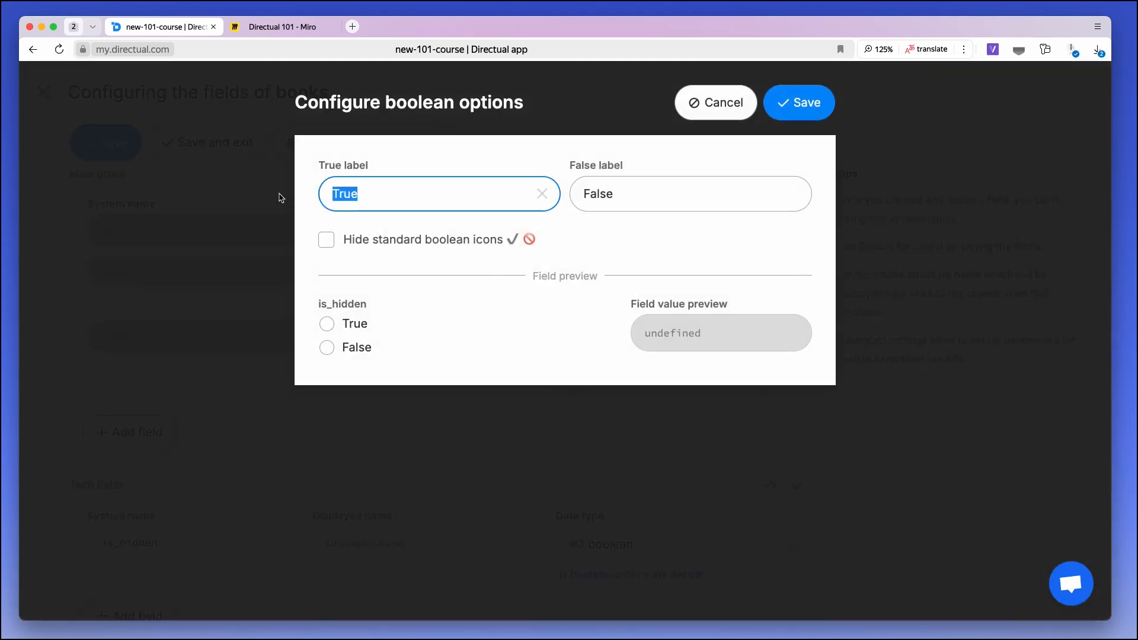
pyautogui.write('Hidden')
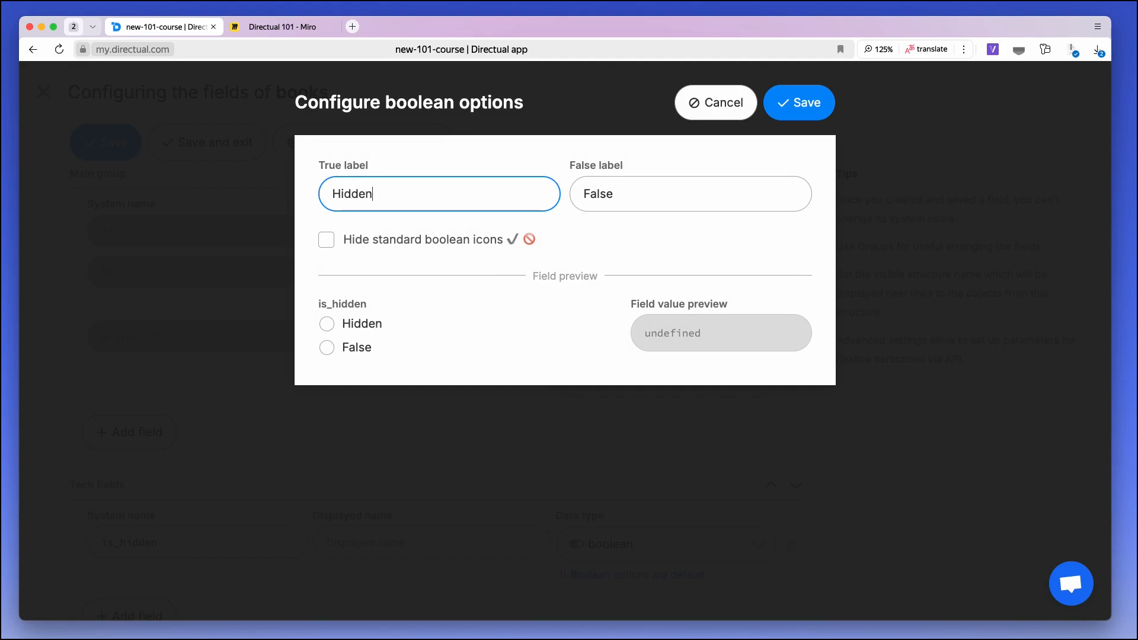
pyautogui.press('Tab')
pyautogui.write('Visibl')
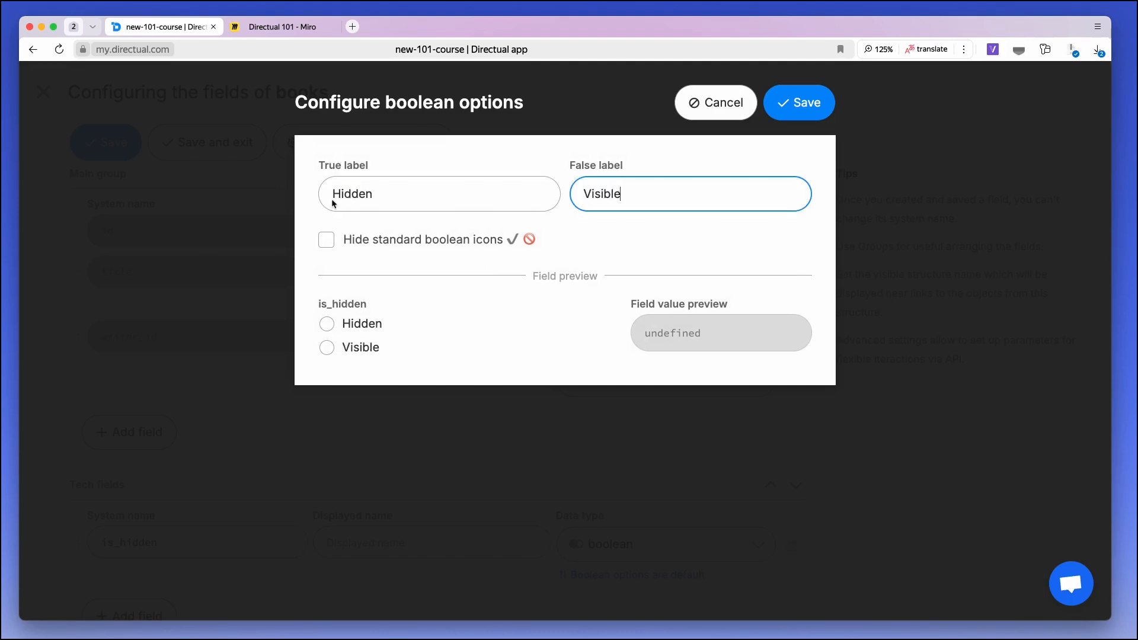
pyautogui.click(817, 106)
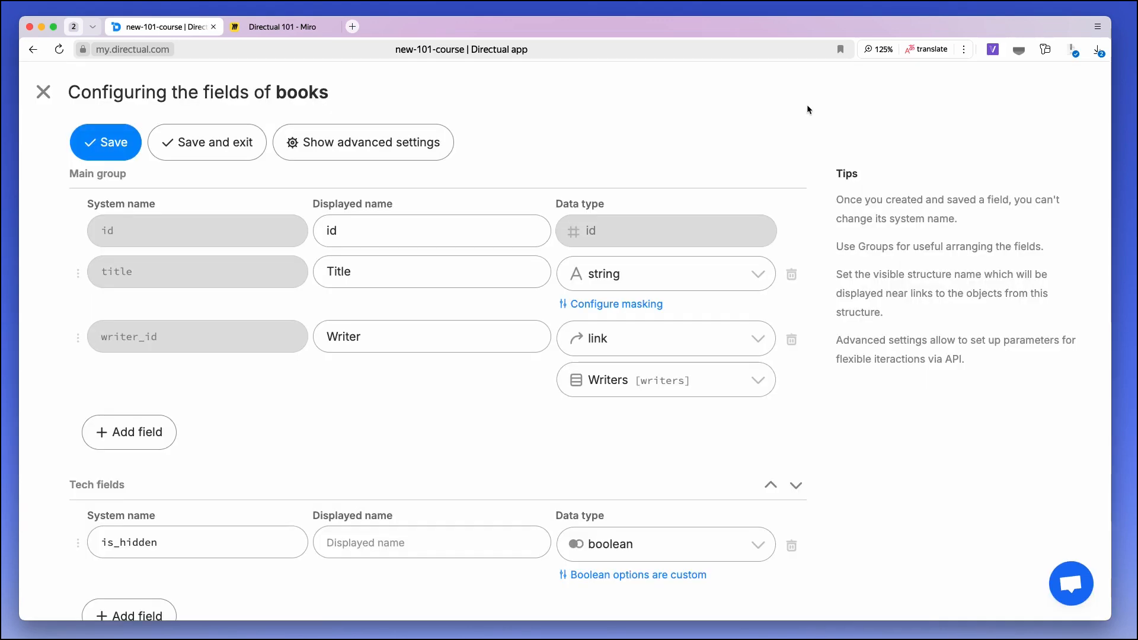
pyautogui.click(171, 142)
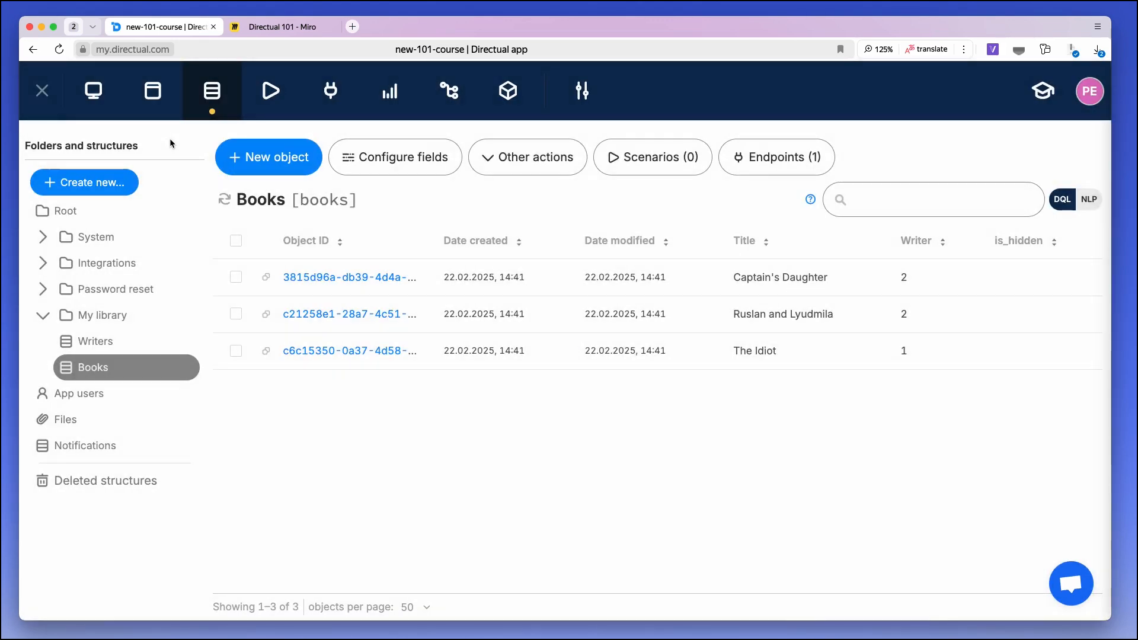
# Step: Open the myBooks endpoint settings from Books and make is_hidden available for writing in POST requests
pyautogui.click(783, 167)
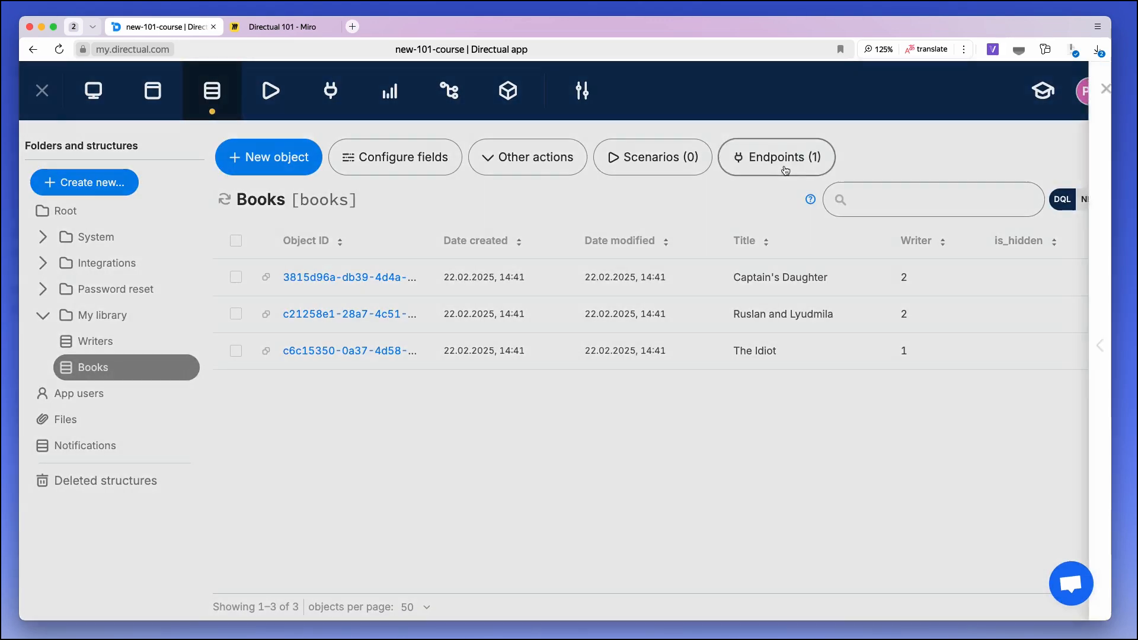
pyautogui.click(891, 225)
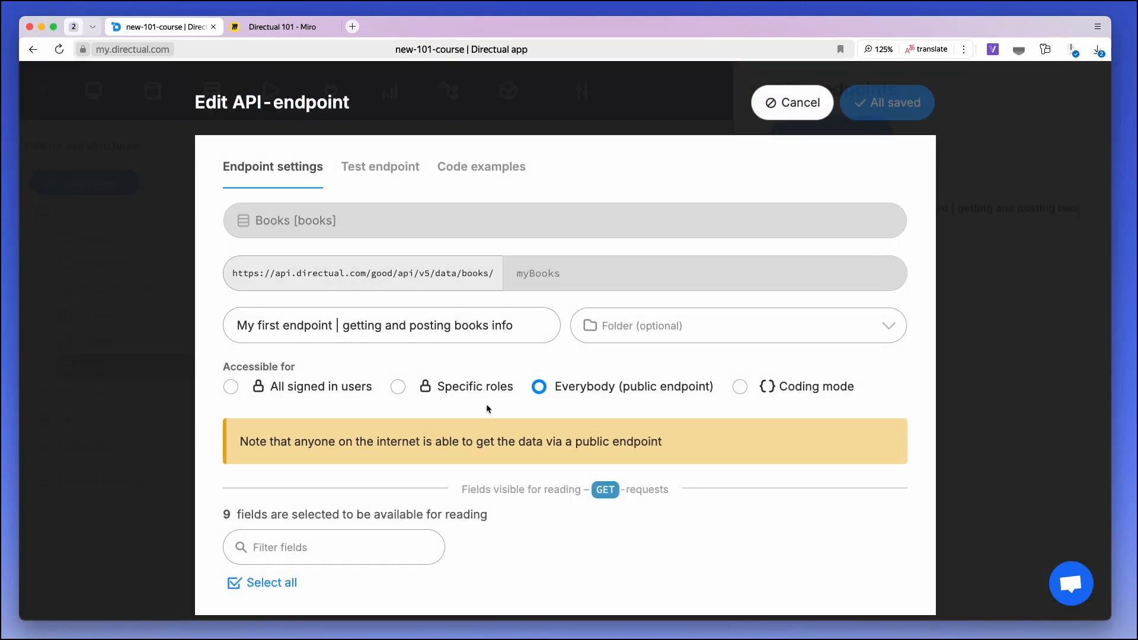
pyautogui.scroll(-10, 379, 368)
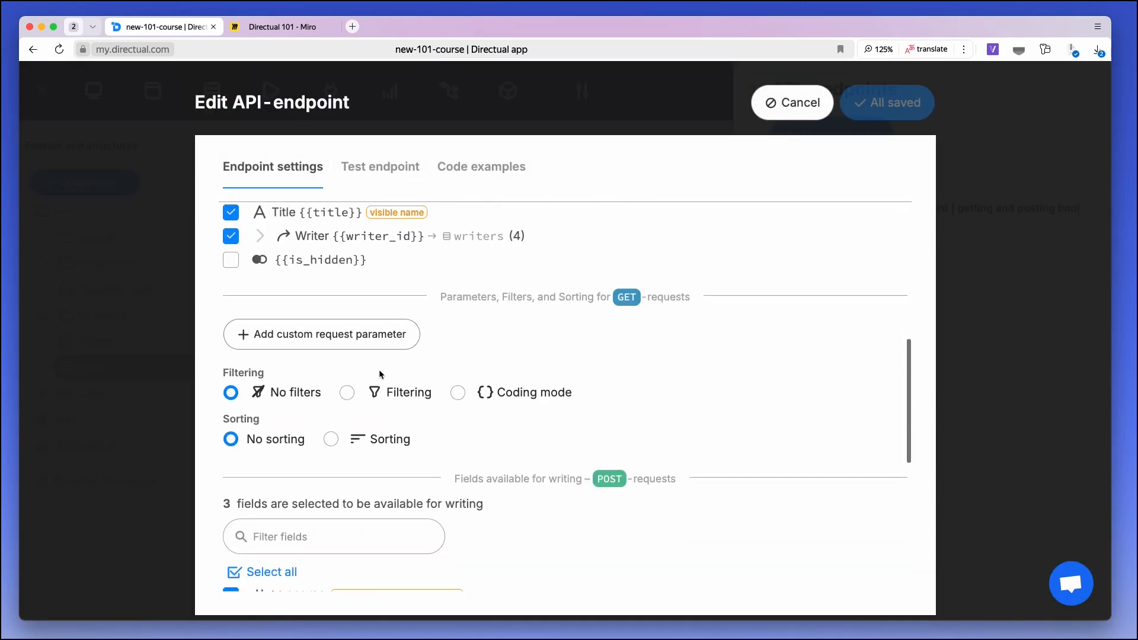
pyautogui.scroll(-2, 380, 373)
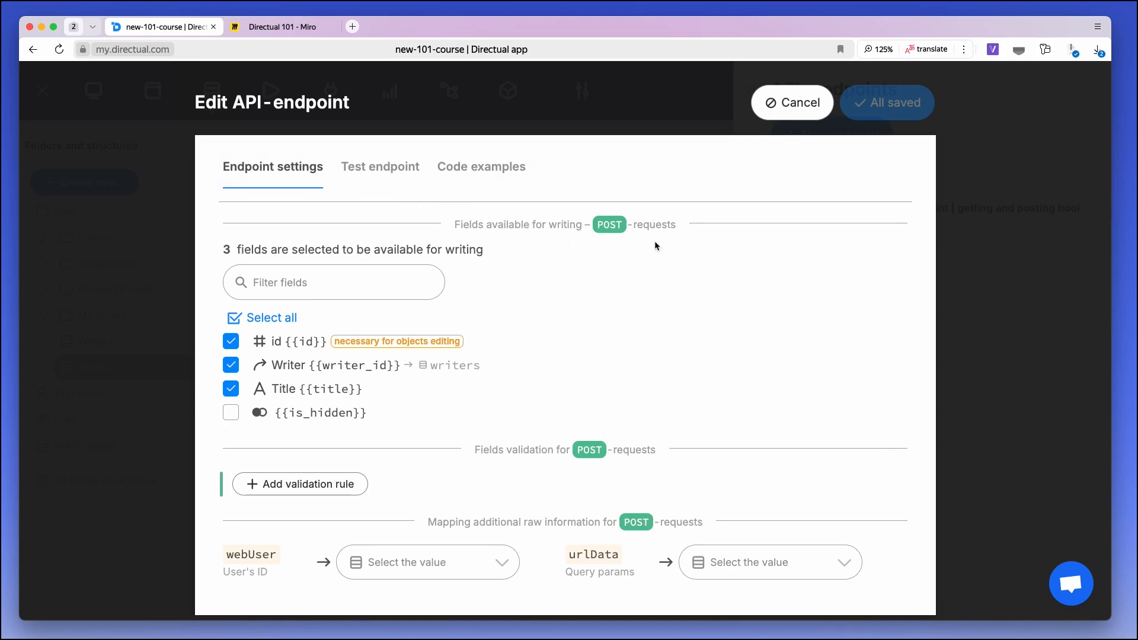
pyautogui.click(230, 412)
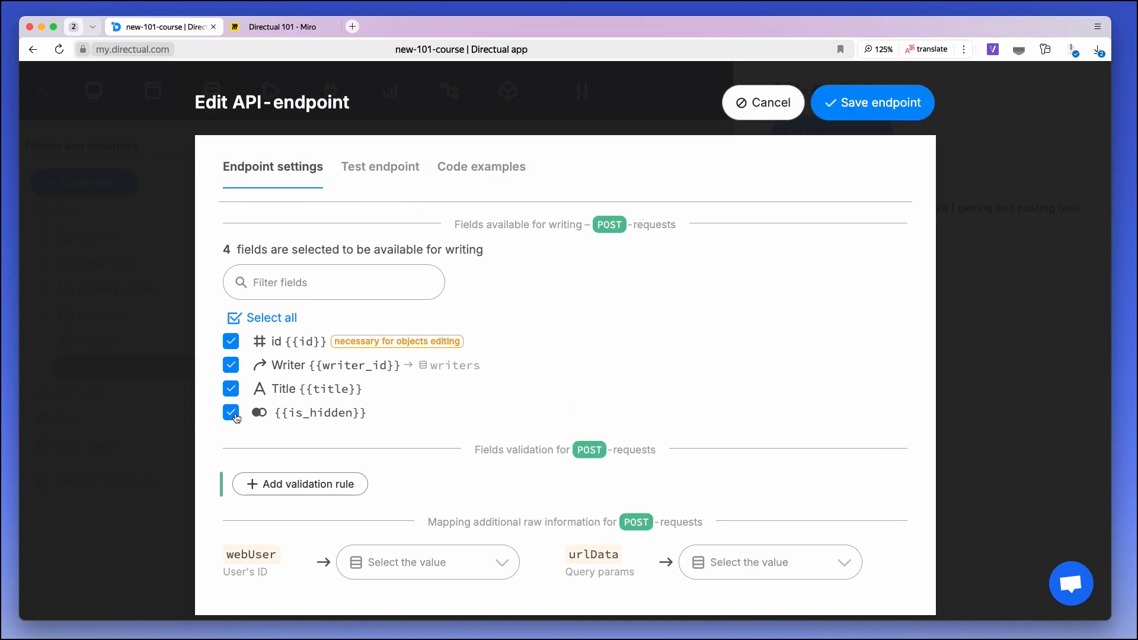
# Step: Filter the endpoint's GET requests by is_hidden not equal to true and open the endpoint's test view
pyautogui.scroll(1, 490, 404)
pyautogui.scroll(8, 489, 404)
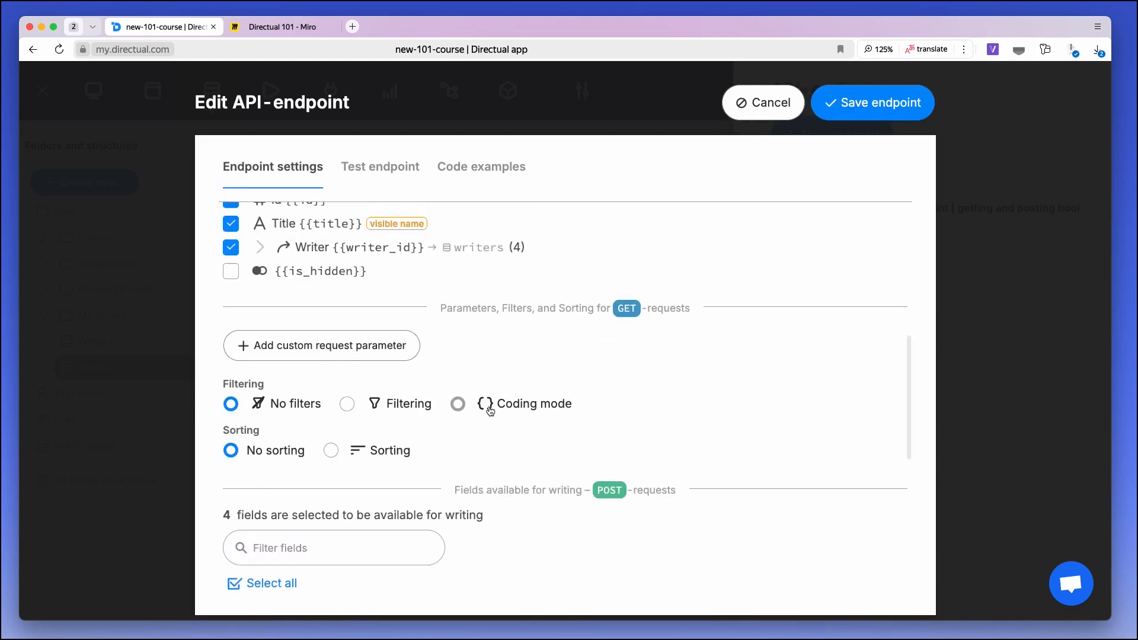
pyautogui.click(396, 405)
pyautogui.click(320, 444)
pyautogui.write('is')
pyautogui.press('Return')
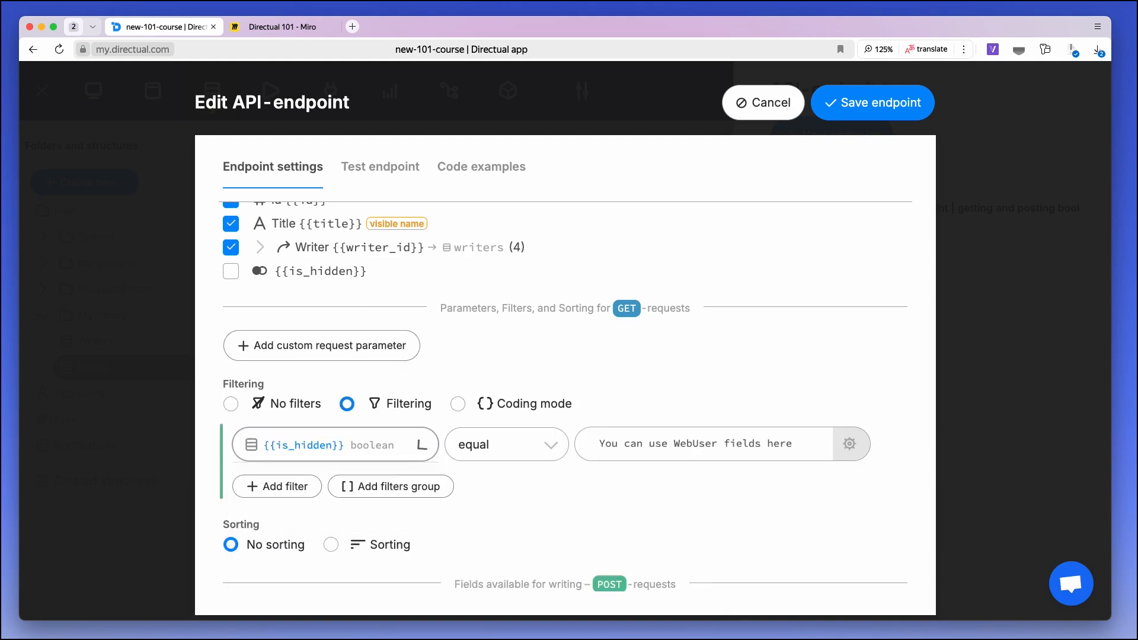
pyautogui.click(511, 453)
pyautogui.click(513, 323)
pyautogui.click(622, 444)
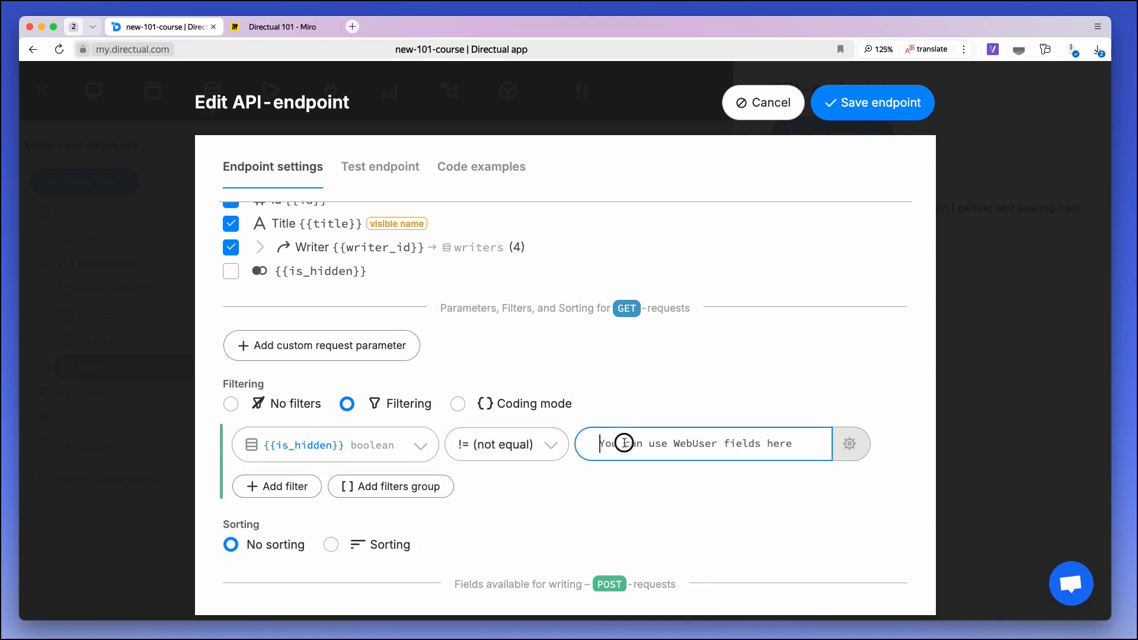
pyautogui.write('true')
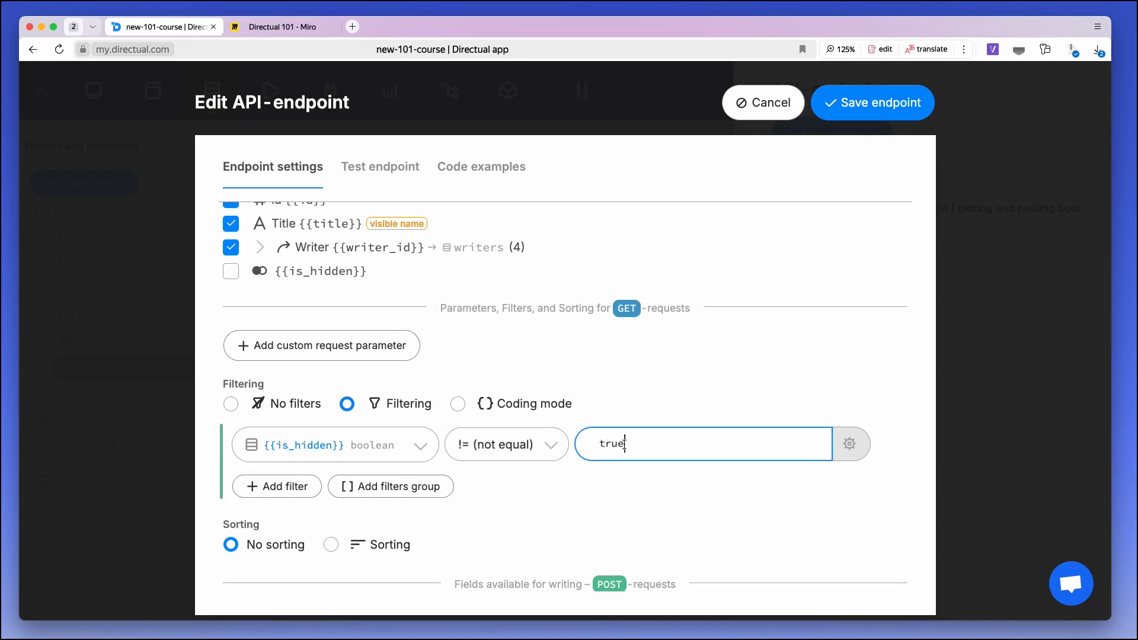
pyautogui.click(381, 167)
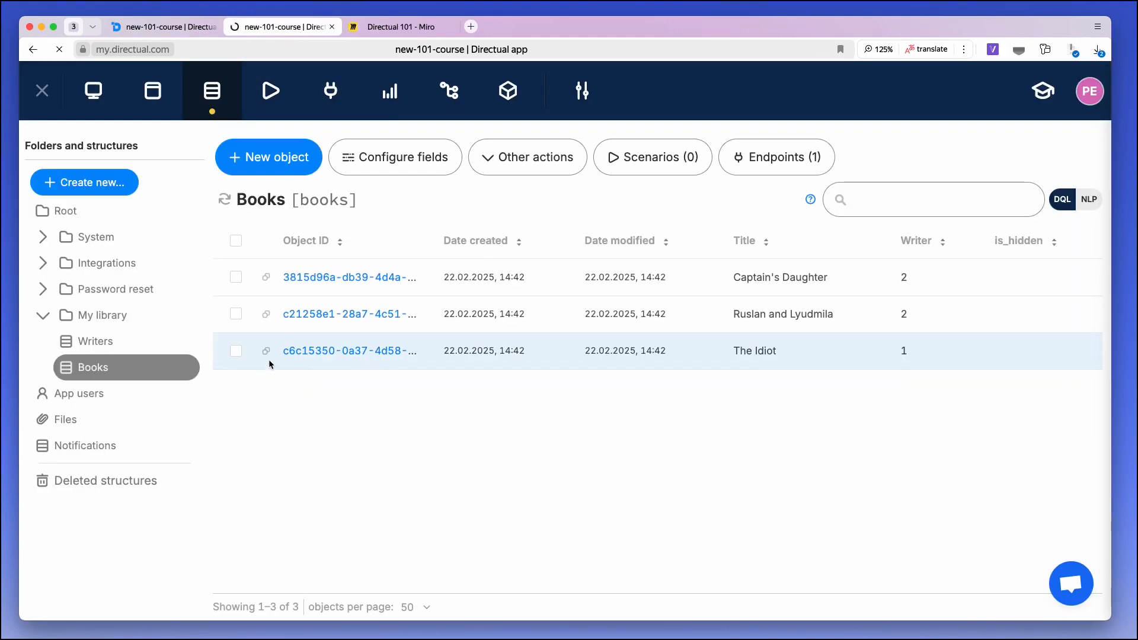
# Step: Copy the object ID of The Idiot from the Books table and expand that book's entry in the endpoint's GET response
pyautogui.click(266, 353)
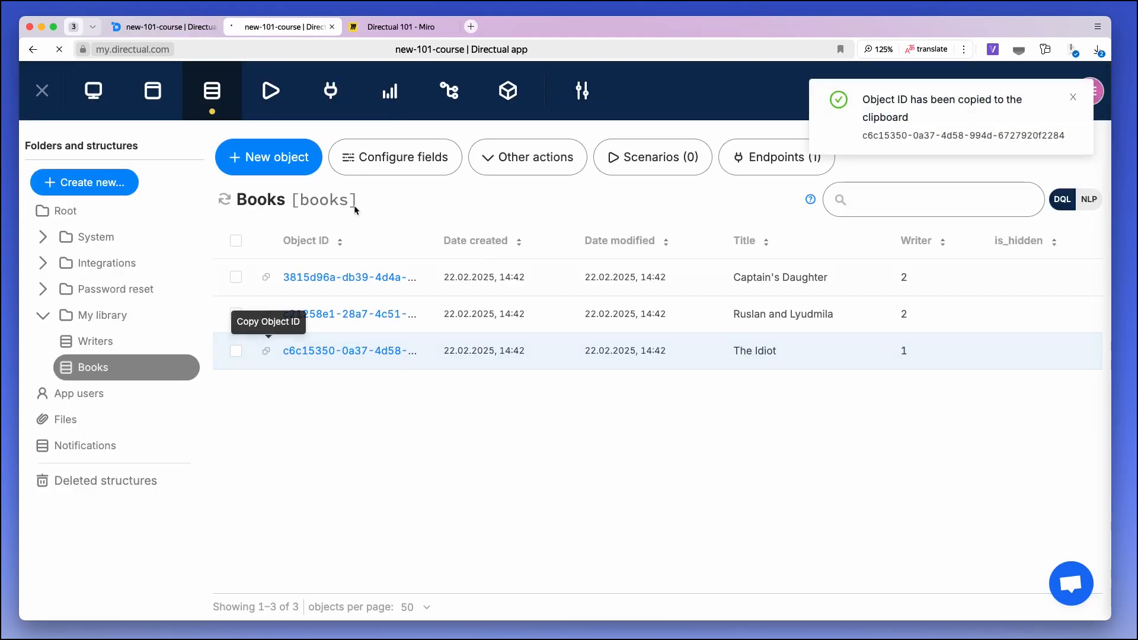
pyautogui.click(176, 30)
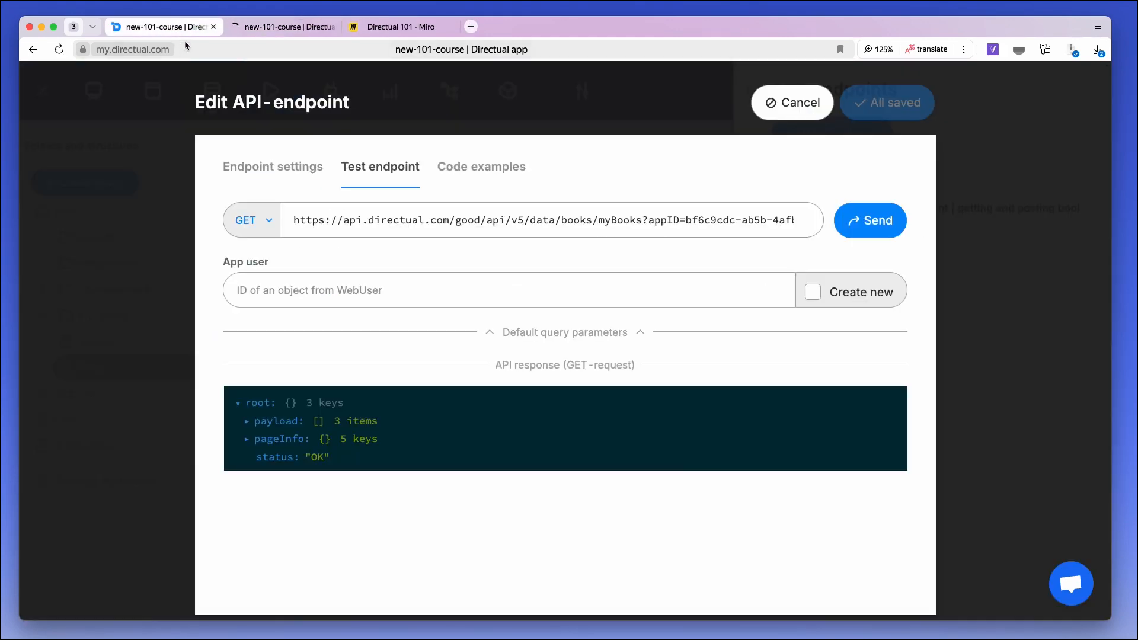
pyautogui.click(247, 422)
pyautogui.click(256, 475)
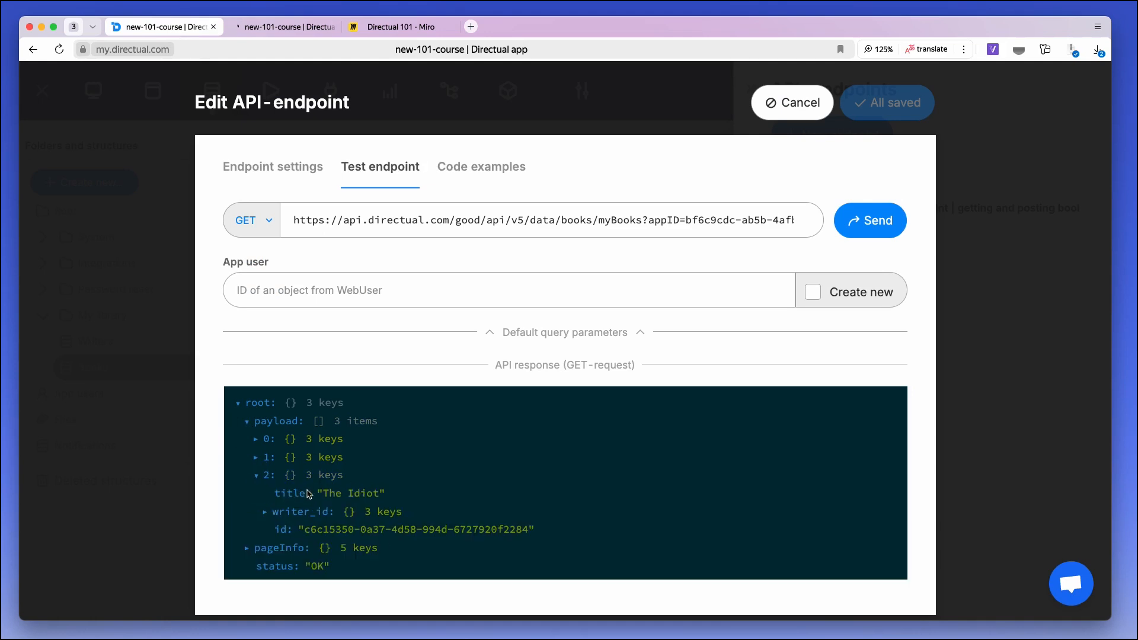
# Step: Switch the endpoint test to a POST request and remove the title and writer_id lines from the request body
pyautogui.click(253, 222)
pyautogui.click(262, 239)
pyautogui.scroll(-2, 262, 238)
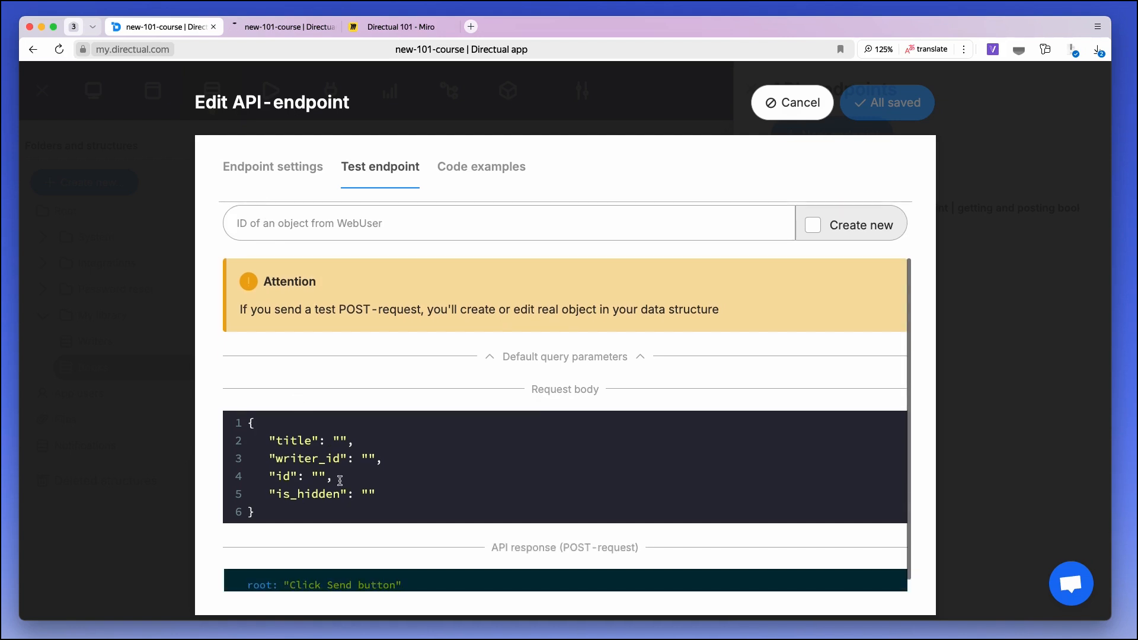
pyautogui.moveTo(398, 462); pyautogui.dragTo(224, 450)
pyautogui.press('BackSpace')
pyautogui.press('BackSpace')
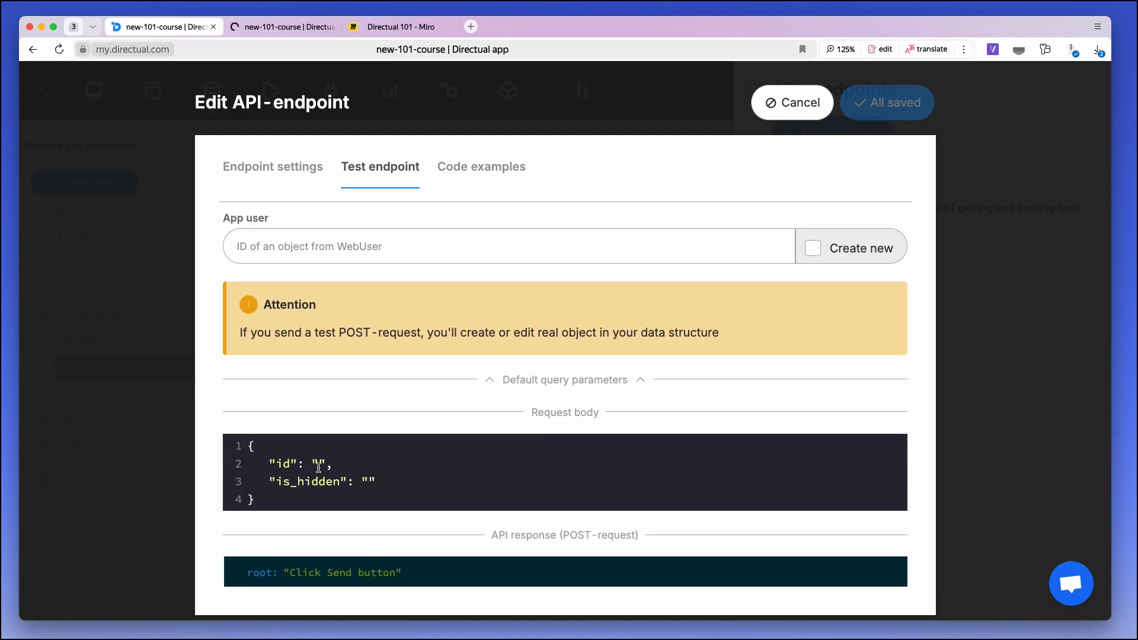
# Step: Fill in id with the copied object ID of The Idiot, set is_hidden to "true", and send the POST request
pyautogui.click(319, 465)
pyautogui.press('super+v')
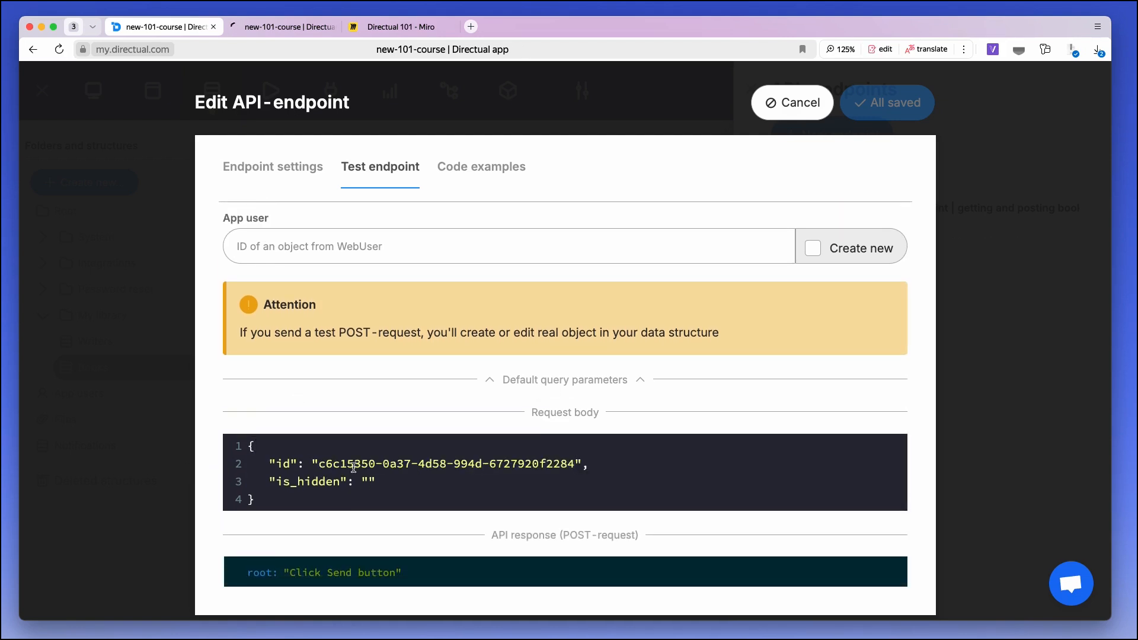
pyautogui.click(366, 482)
pyautogui.write('true')
pyautogui.click(868, 230)
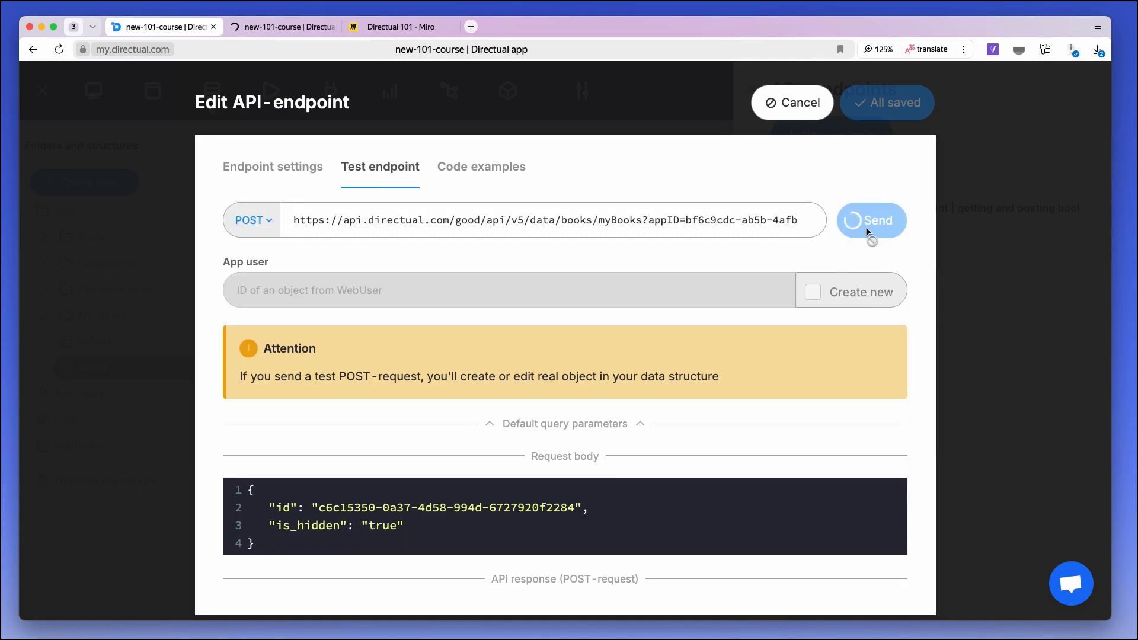
# Step: Run the GET request again, expand both books in the response payload, and return to the Books table
pyautogui.click(265, 222)
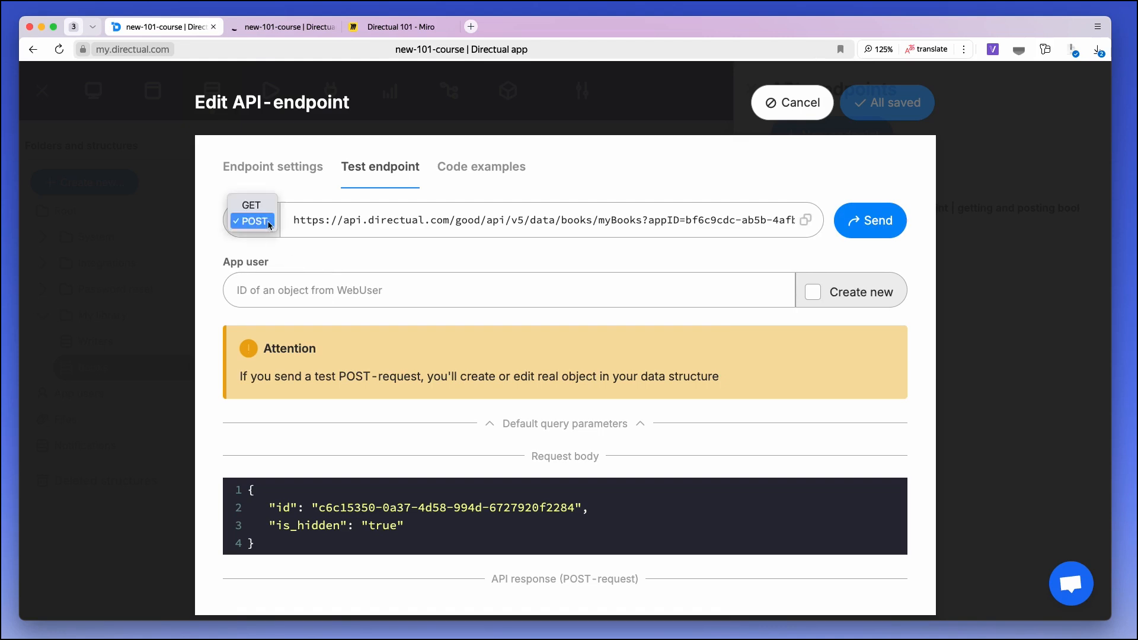
pyautogui.click(265, 206)
pyautogui.click(246, 423)
pyautogui.click(256, 457)
pyautogui.click(256, 438)
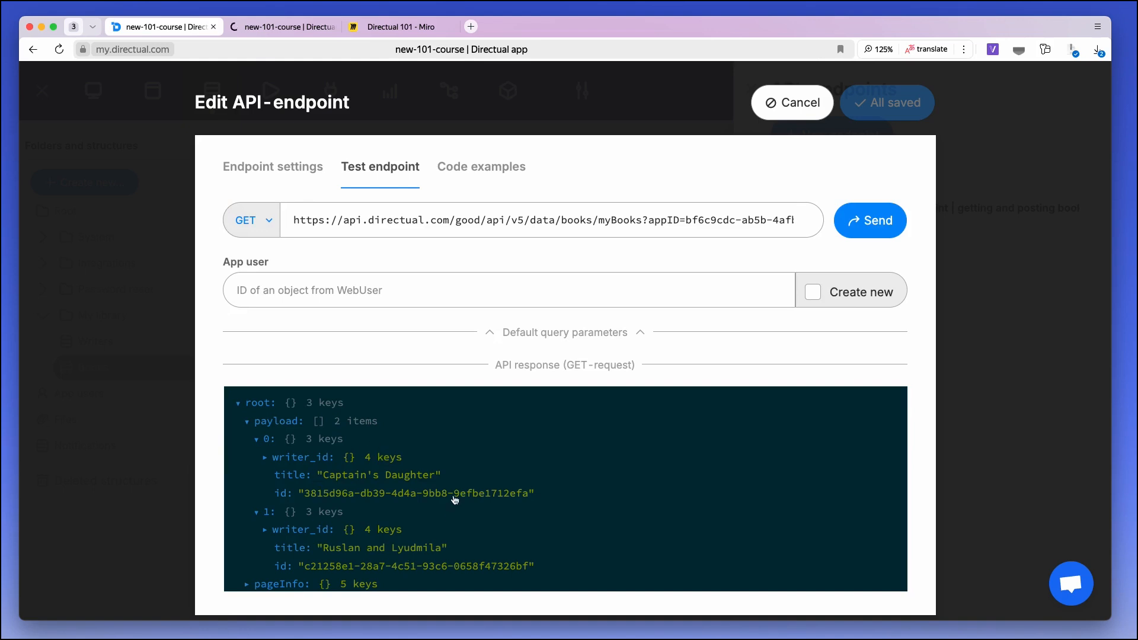
pyautogui.click(288, 27)
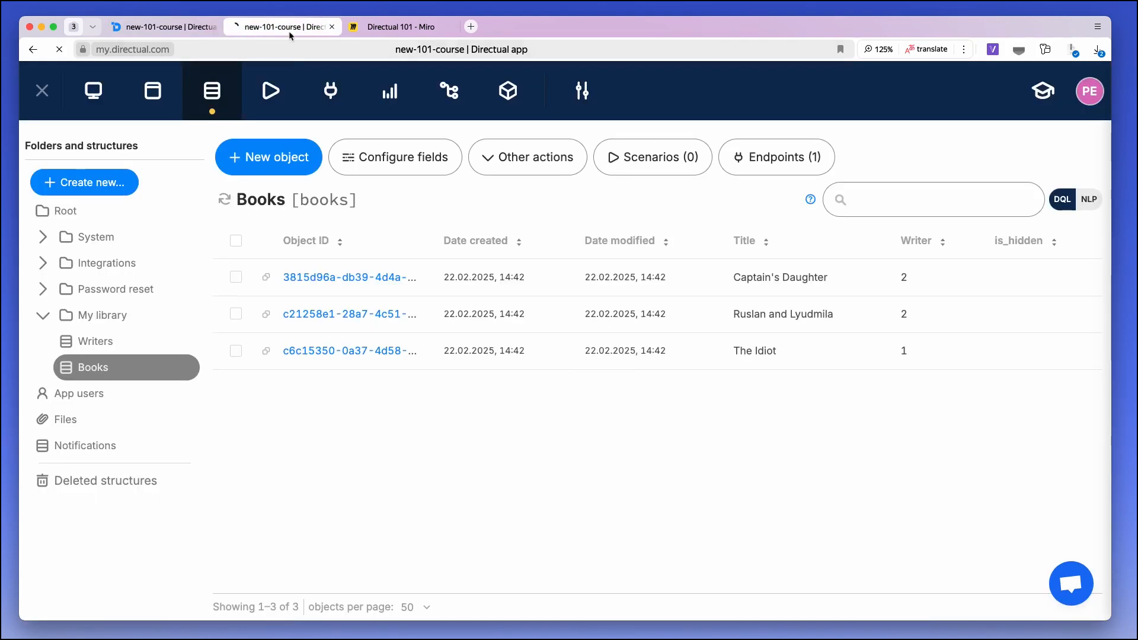